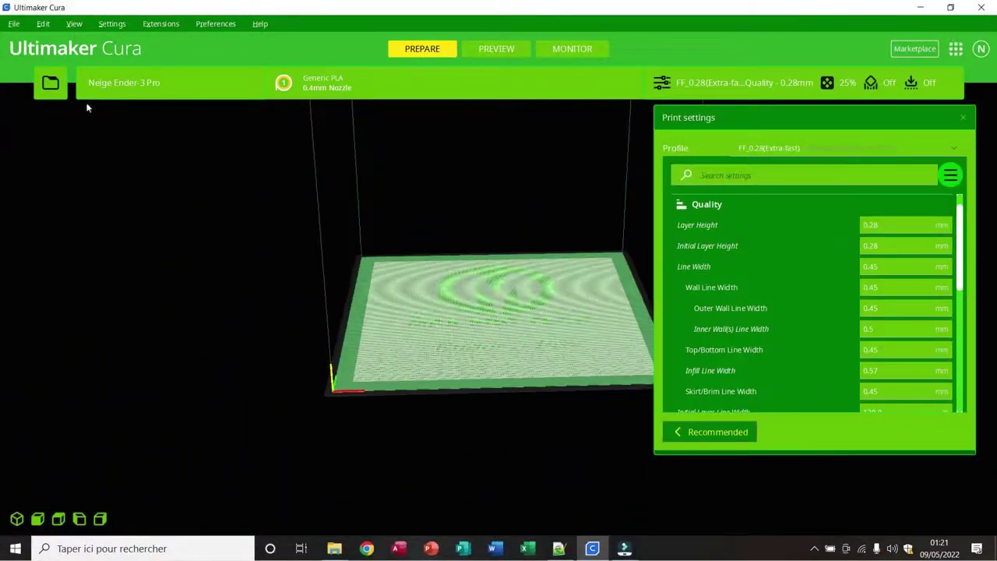
Load NE3PRO_bottom_shorter from recent projects, select the bin model and open Cura preferences
click(16, 25)
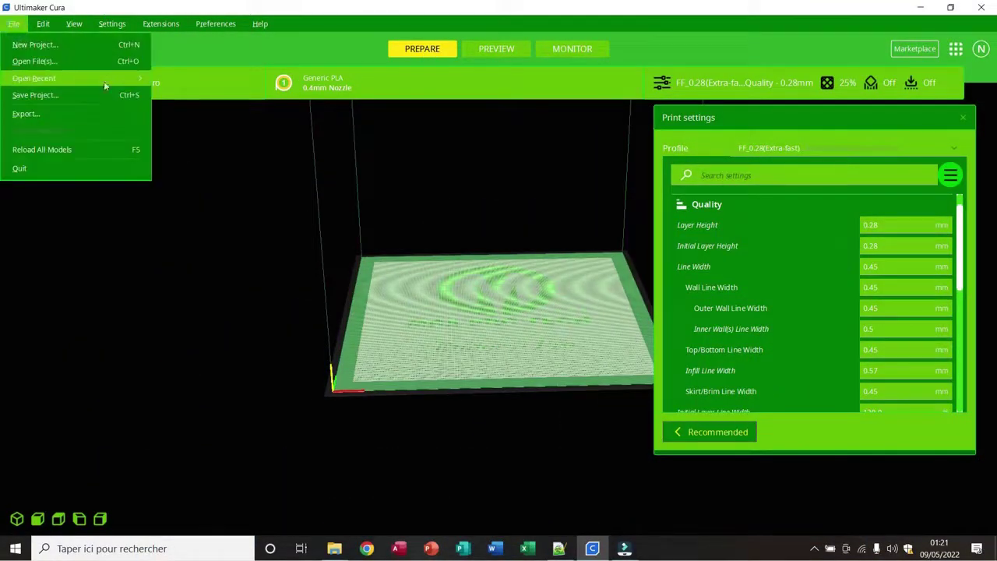
right_drag(548, 358, 528, 262)
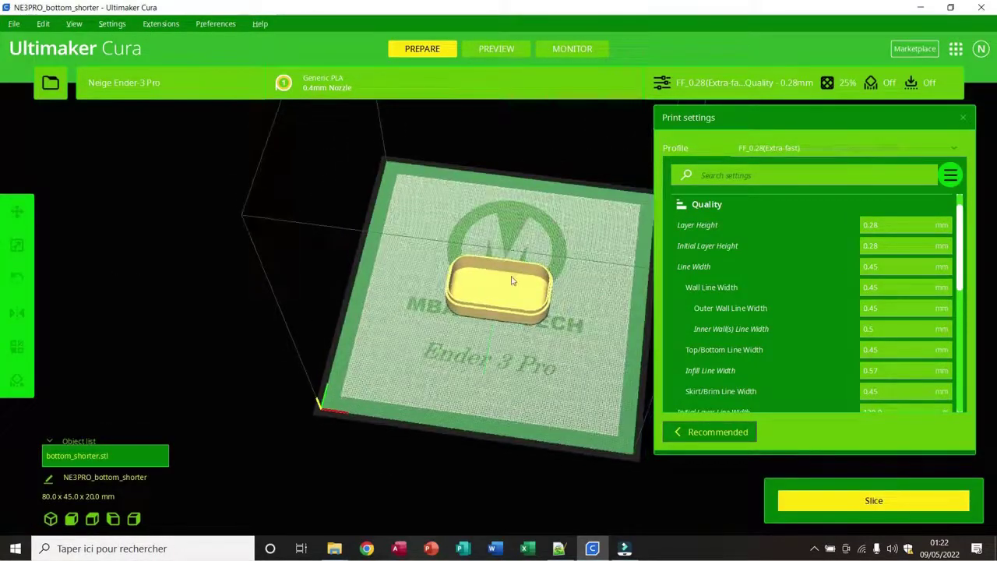
click(514, 280)
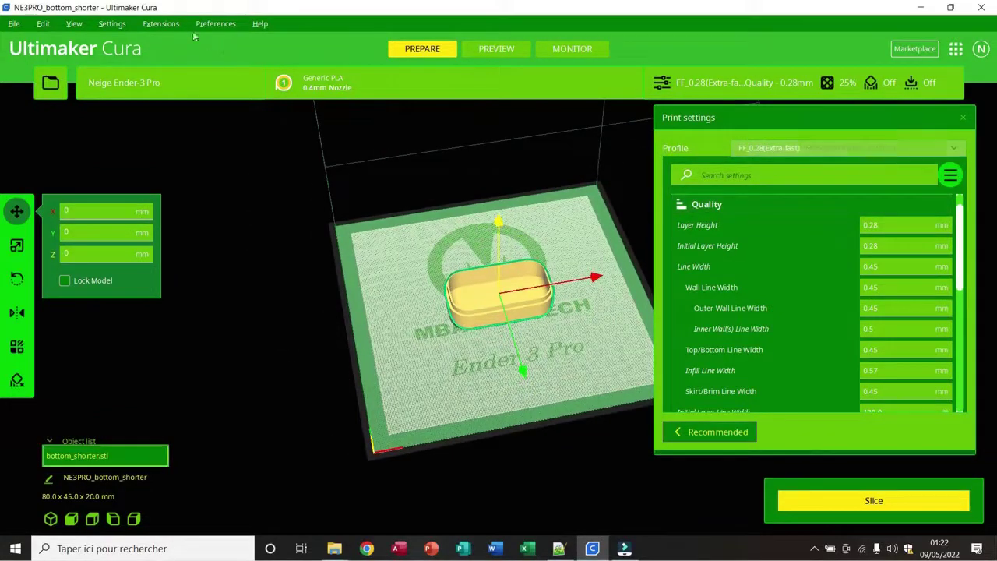
click(161, 23)
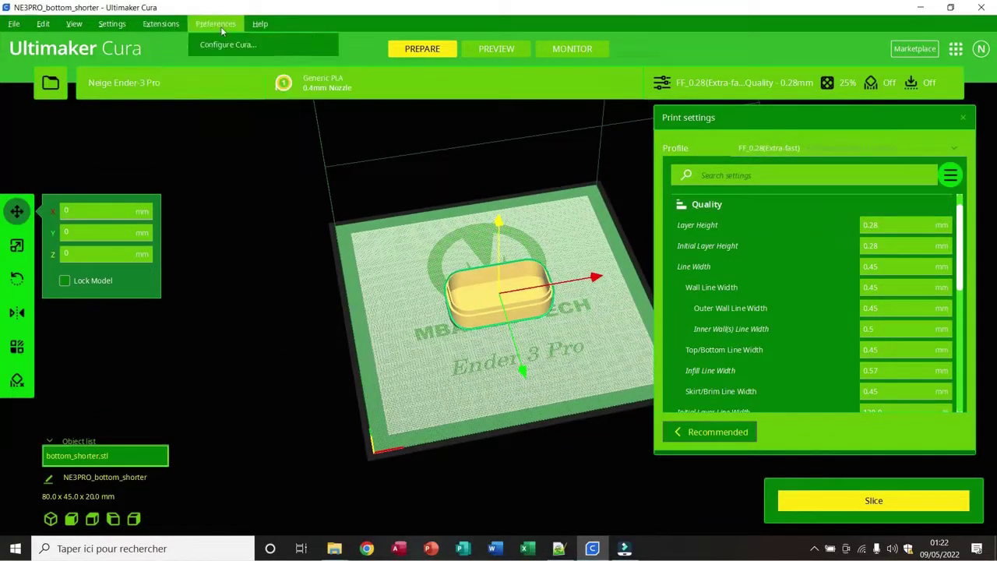
click(224, 44)
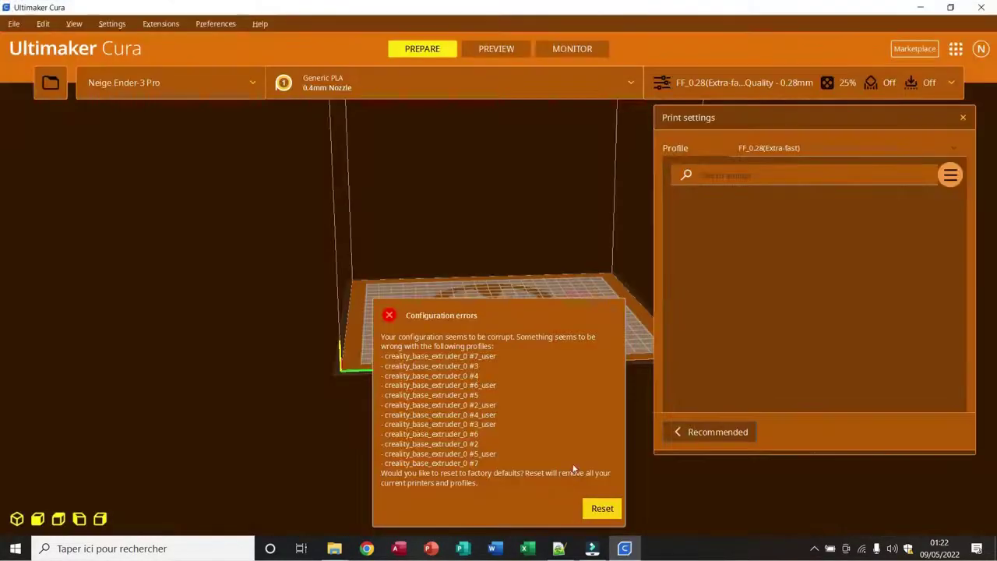
Reset configuration errors to load the project in the brown theme, inspect the plate, then close Cura
click(602, 508)
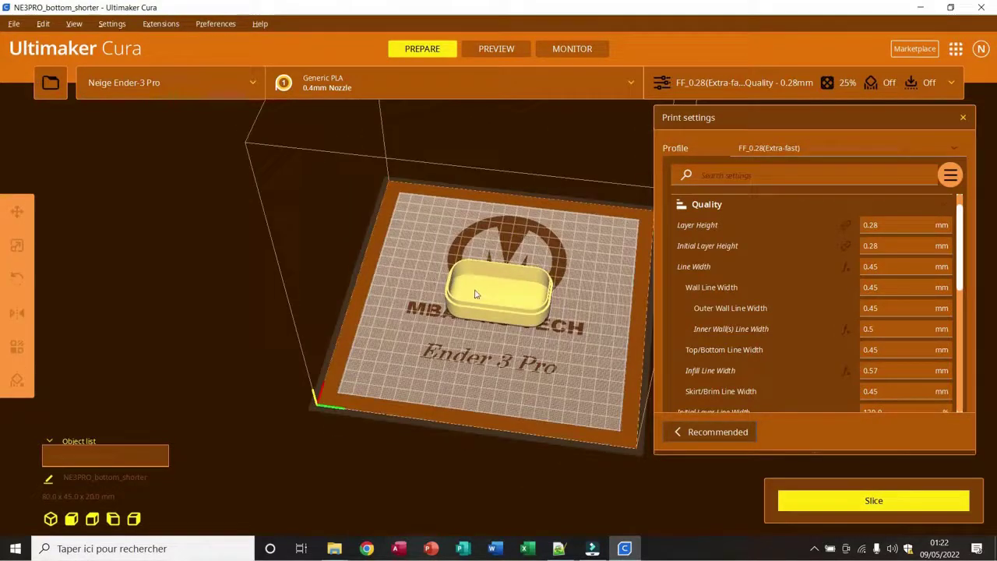
right_drag(517, 379, 535, 363)
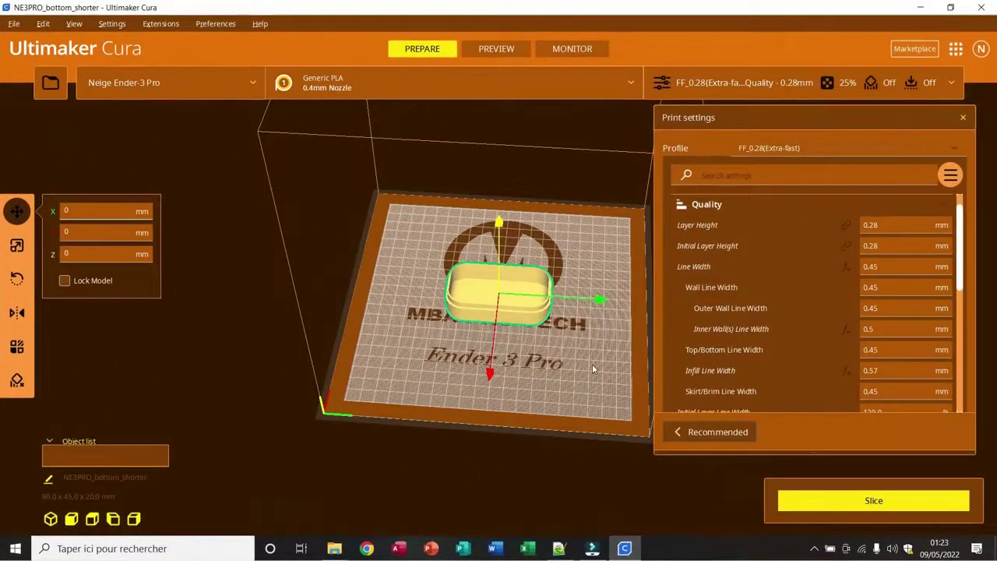
right_drag(592, 365, 612, 327)
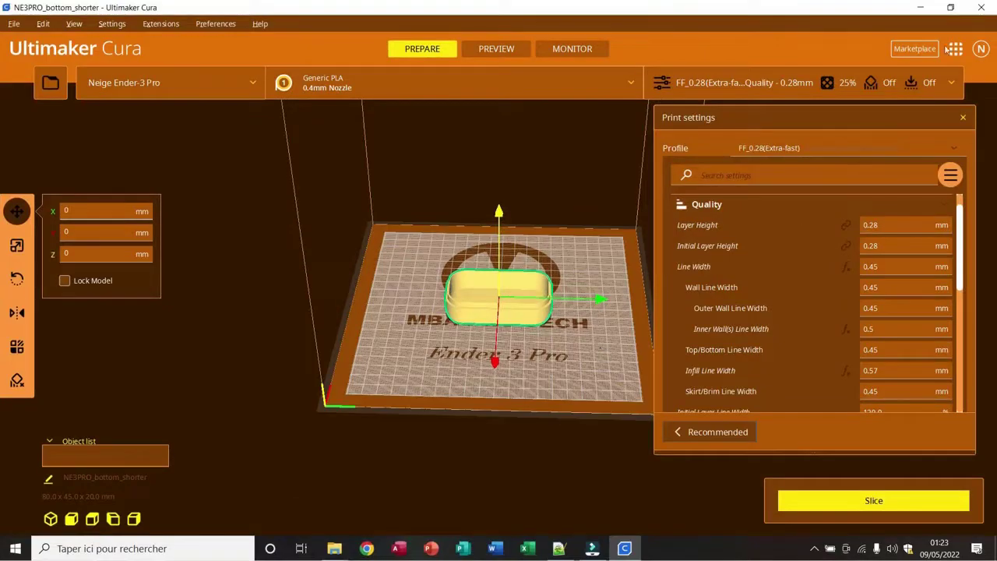
click(981, 8)
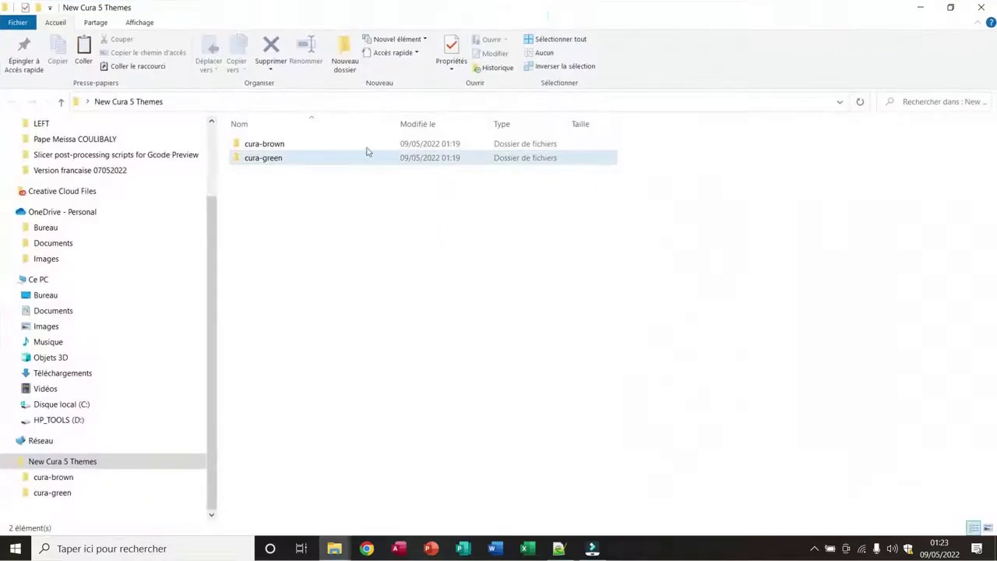
Select the cura-green and cura-brown theme folders for copying
click(276, 157)
shift+click(265, 146)
click(279, 179)
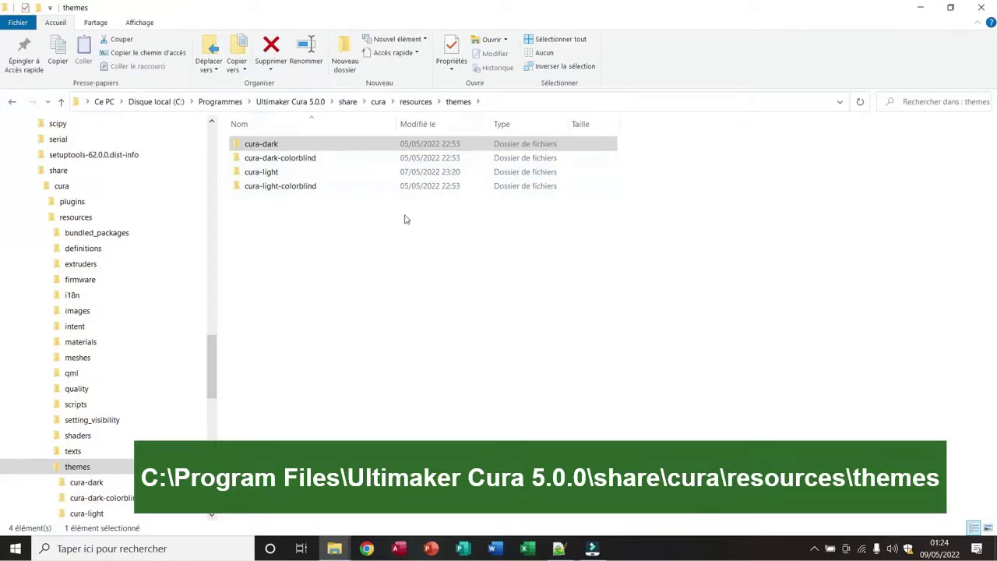
Bring the Program Files Cura 5.0.0 themes Explorer window to the front
click(334, 551)
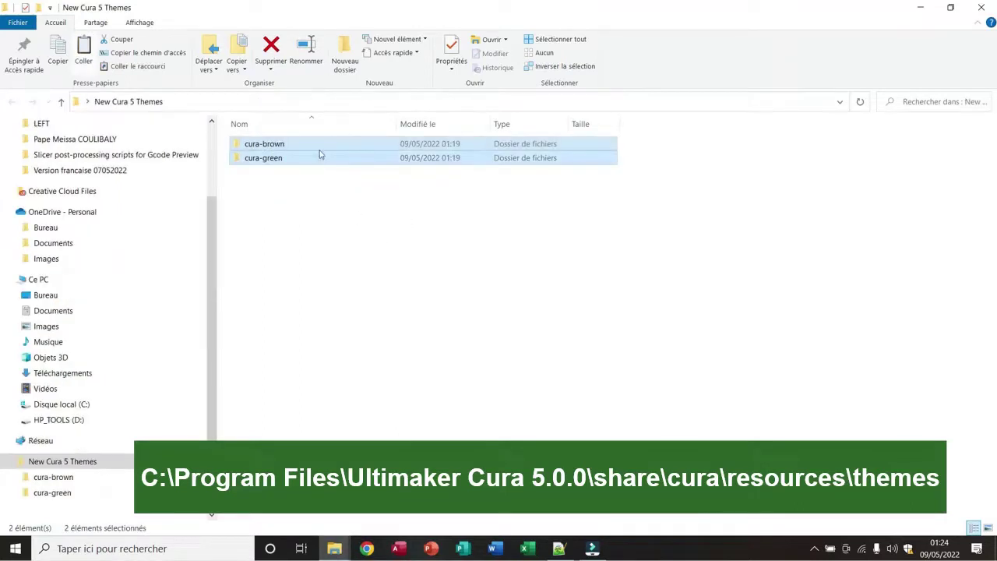
click(334, 548)
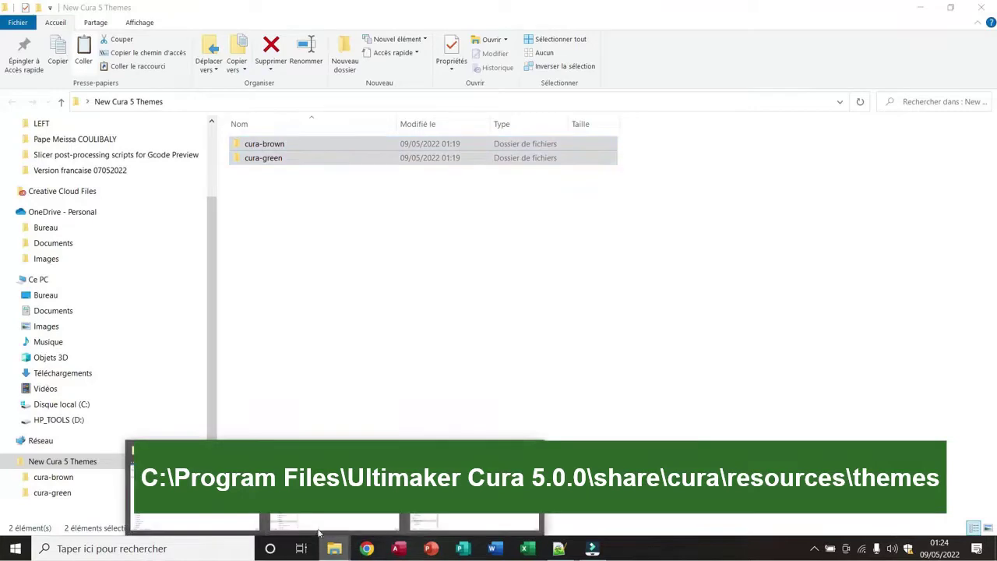
click(335, 498)
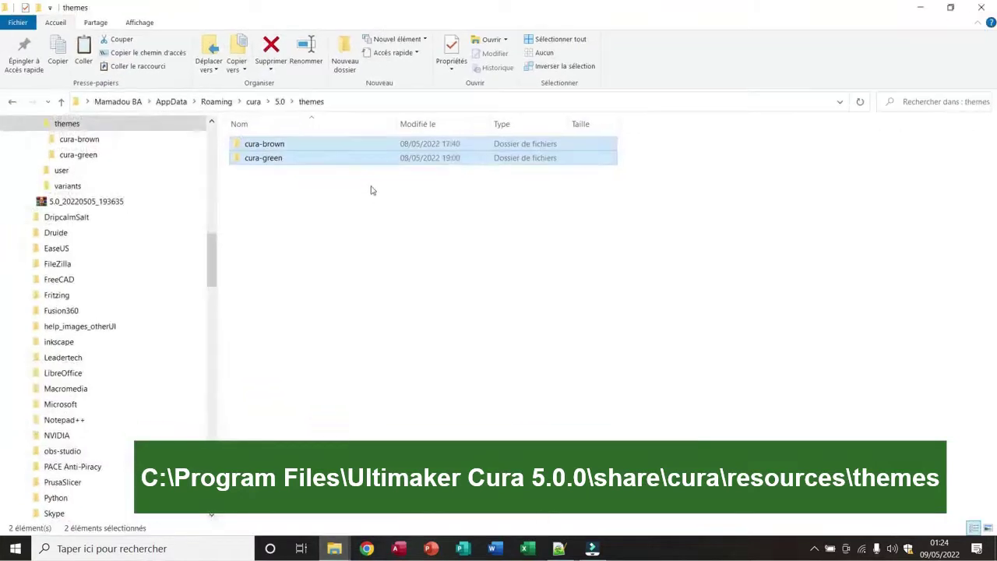
click(334, 549)
click(335, 498)
Paste cura-brown and cura-green there, granting administrator rights for all items
click(340, 268)
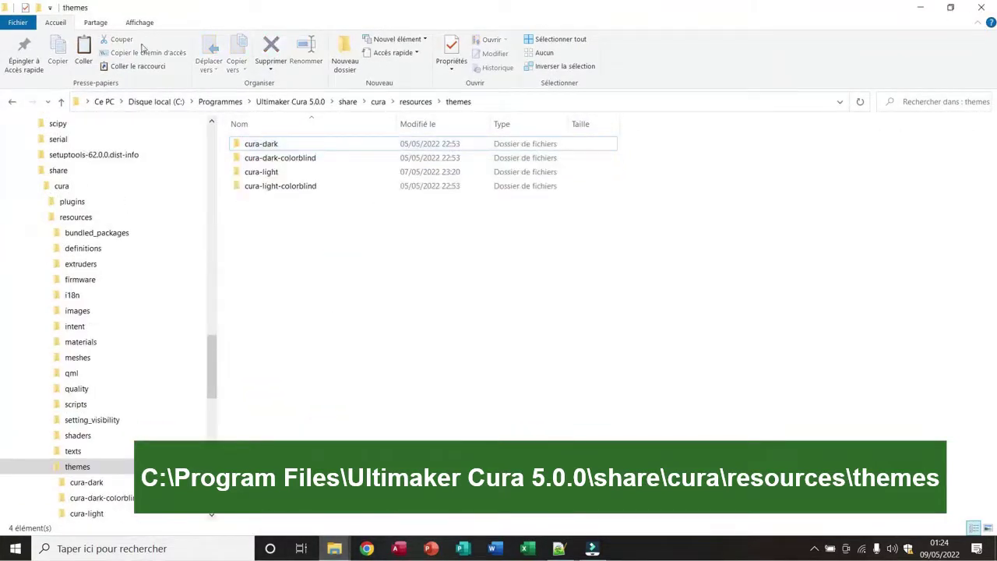
click(85, 56)
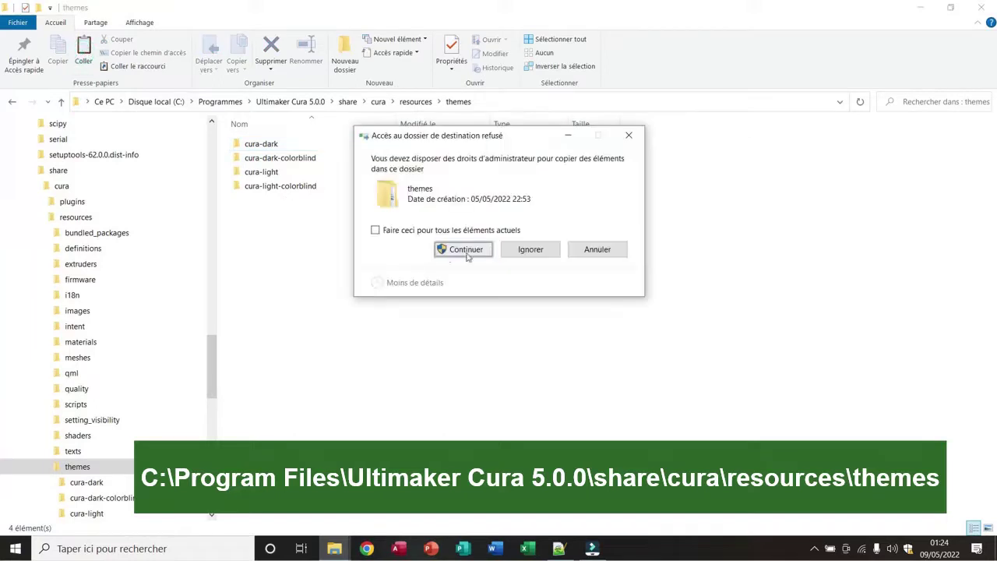
click(375, 230)
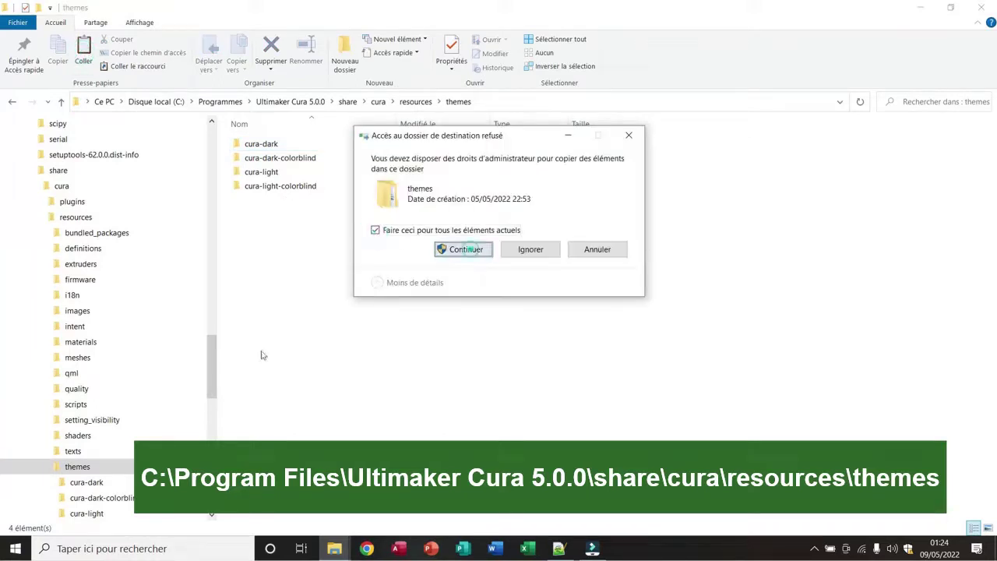
click(464, 249)
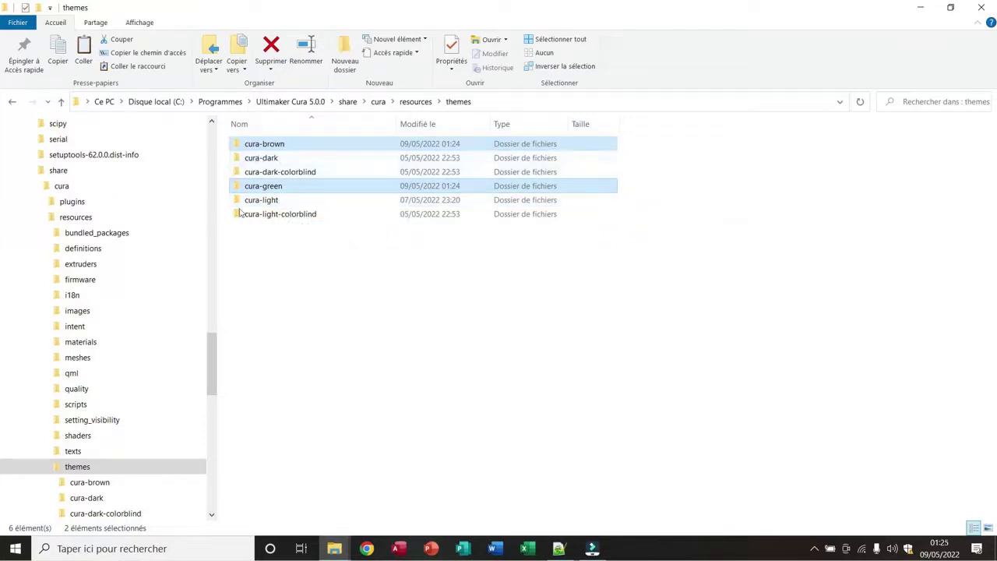
Rename cura-dark to 'cura-dark OLD' and cura-light to 'cura-light OLD' with admin approval
click(267, 158)
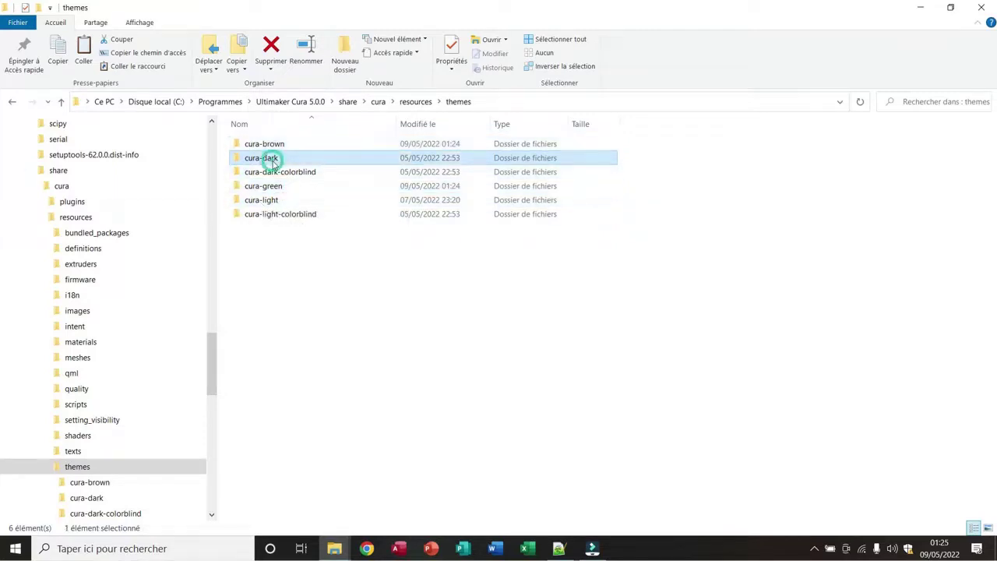
click(306, 62)
click(286, 159)
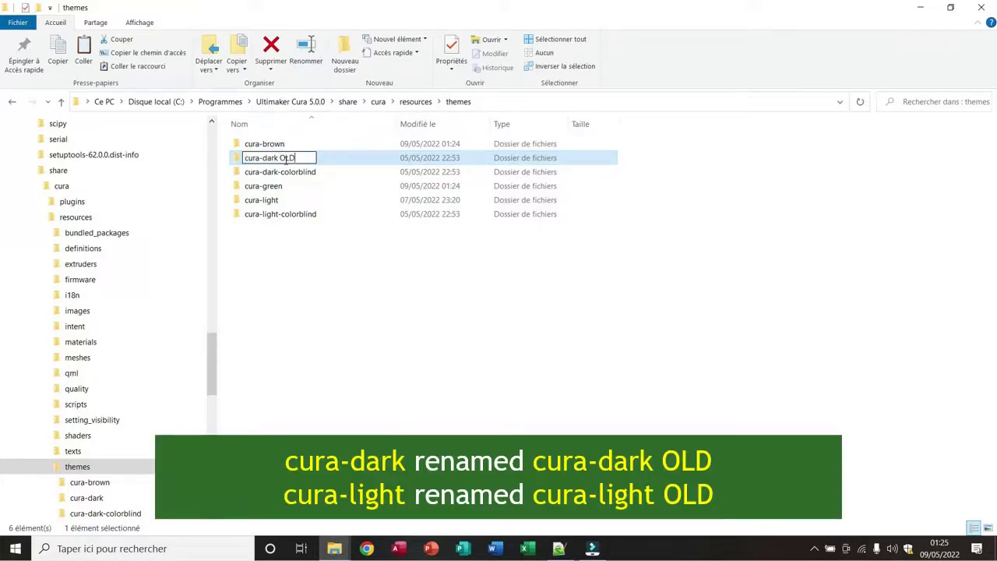
click(262, 200)
click(268, 200)
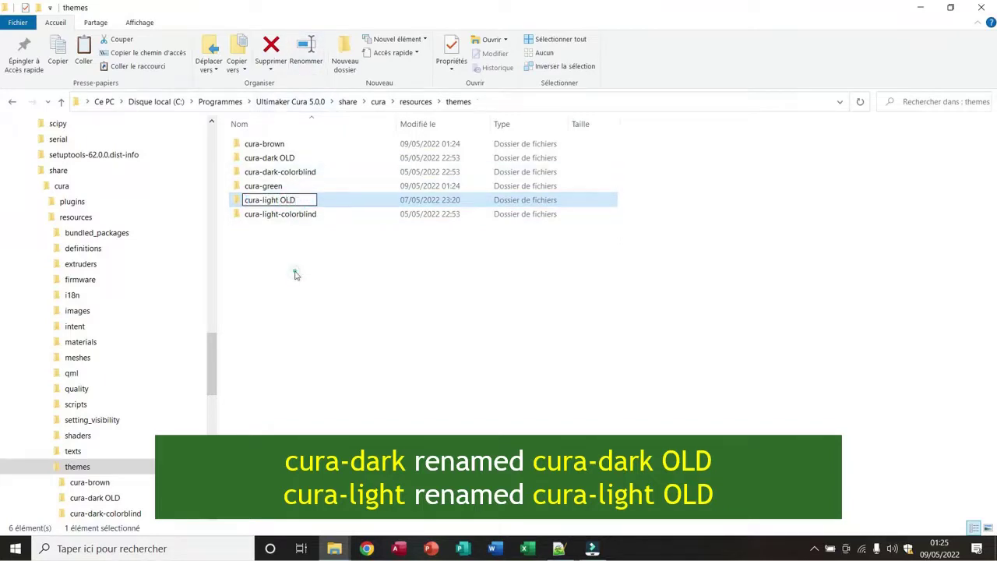
click(479, 326)
click(423, 318)
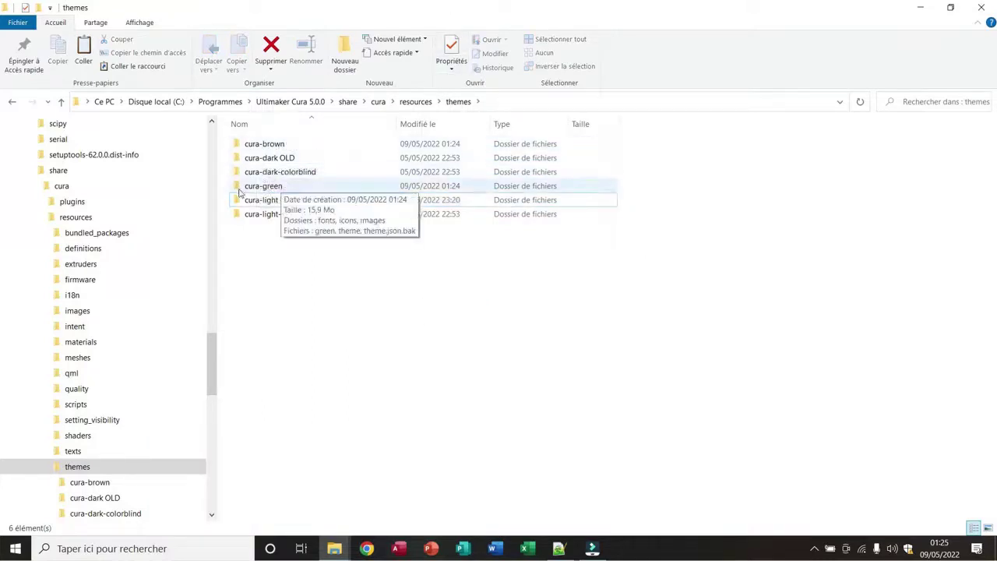
Rename the cura-brown folder to cura-dark, approving administrator permission
click(271, 148)
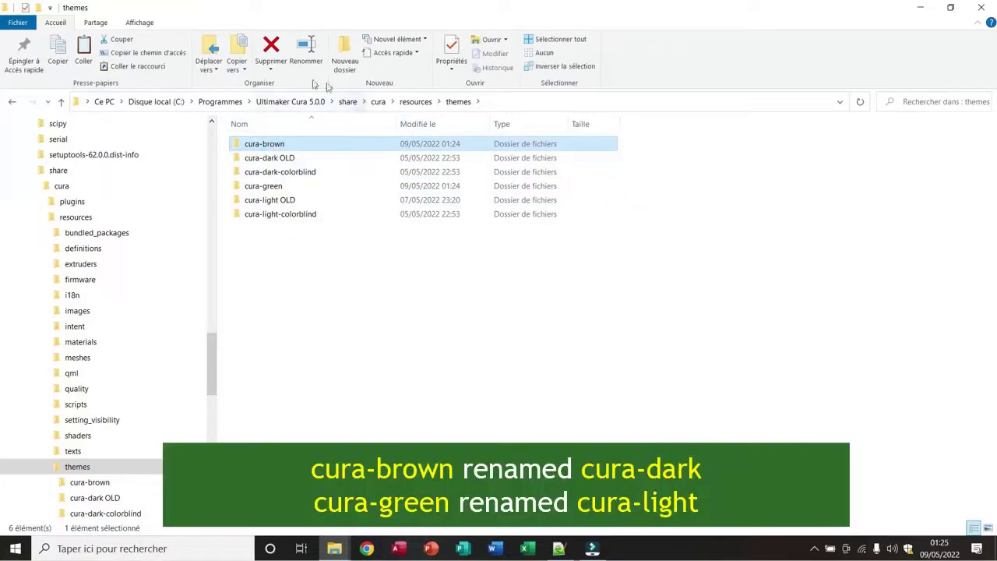
click(307, 62)
drag(262, 143, 357, 143)
text(dark)
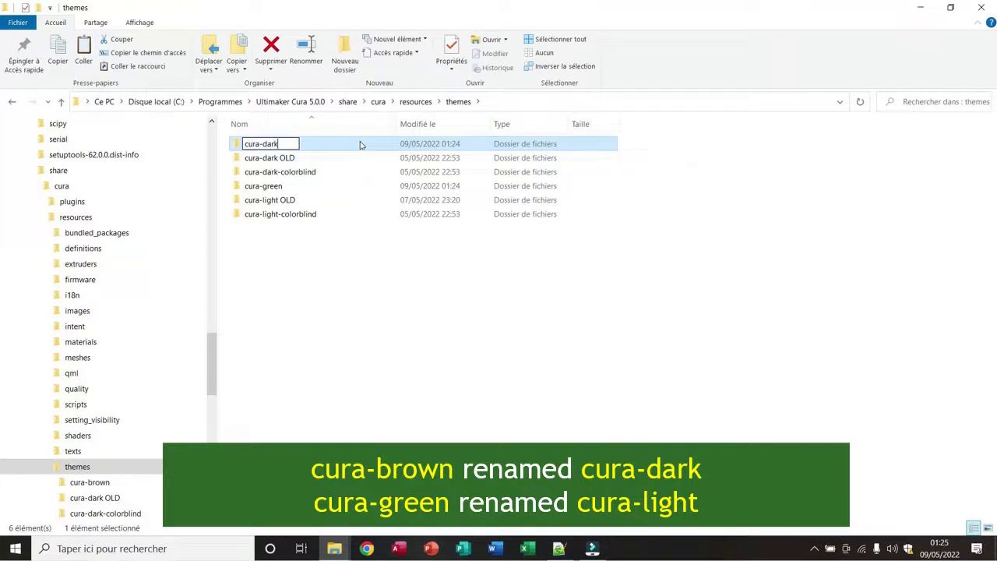
click(471, 327)
Rename the cura-green folder to cura-light, approving administrator permission
click(277, 187)
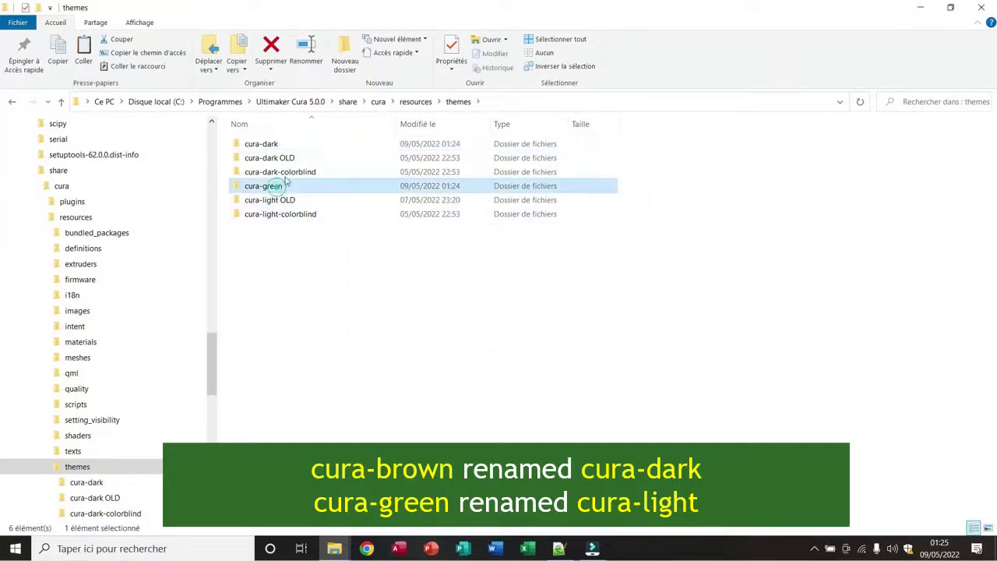
click(306, 67)
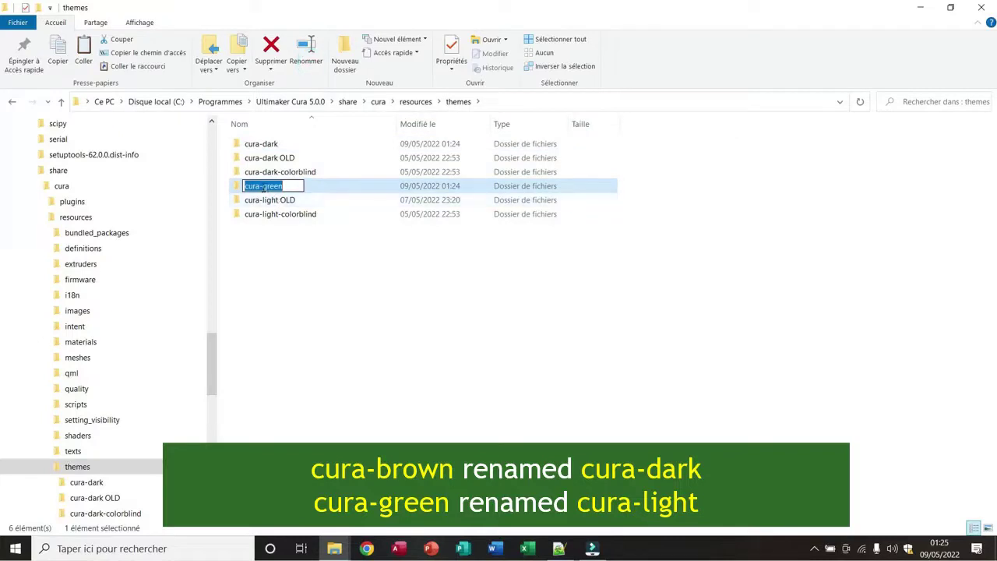
text(light)
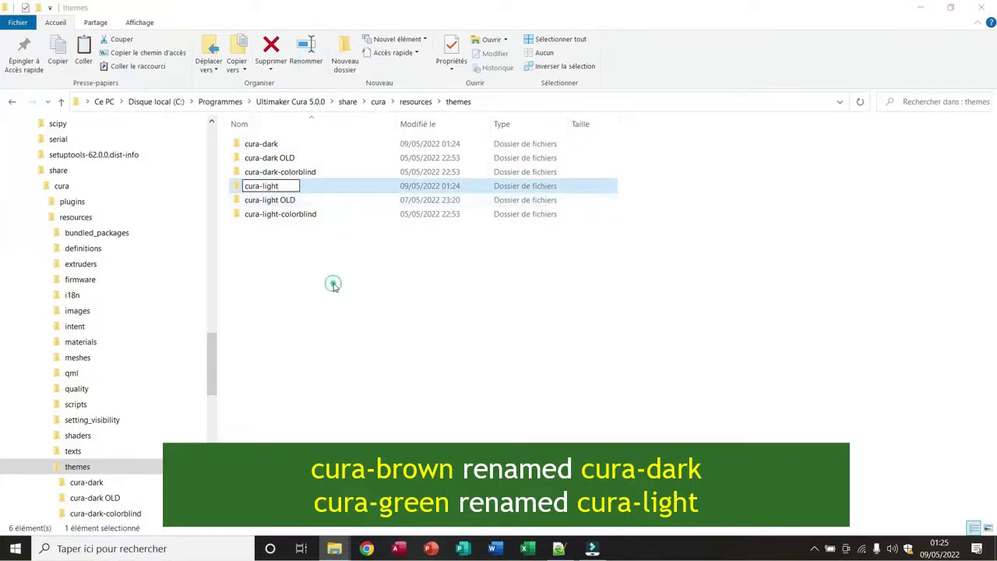
click(484, 324)
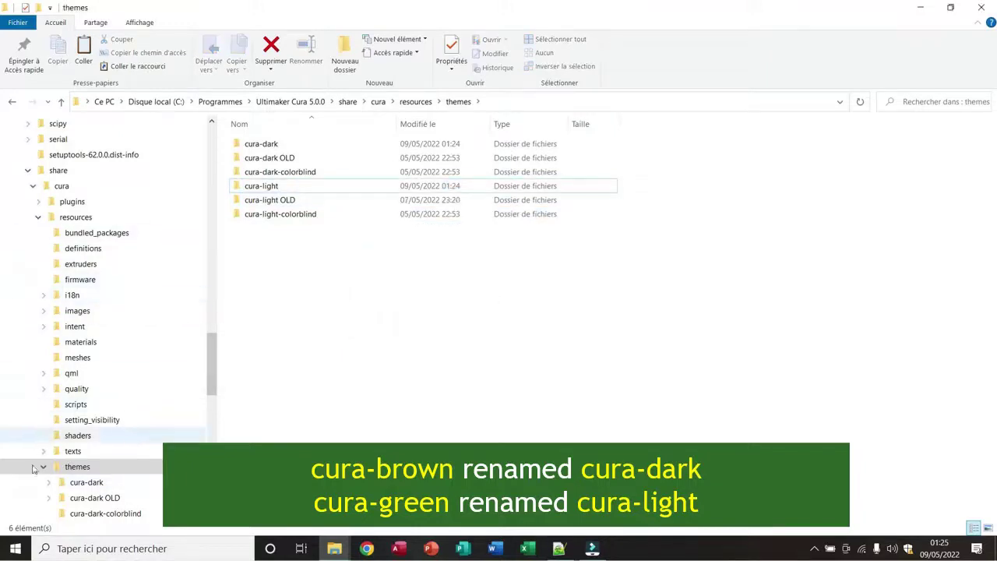
click(15, 548)
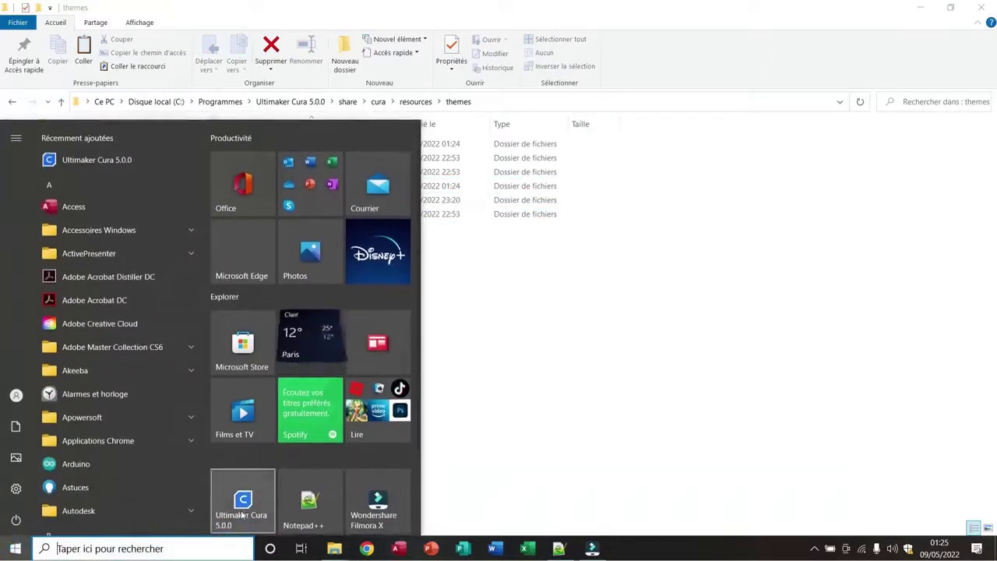
Launch Ultimaker Cura 5.0.0 and dismiss the configuration and uninstalling error messages
click(245, 505)
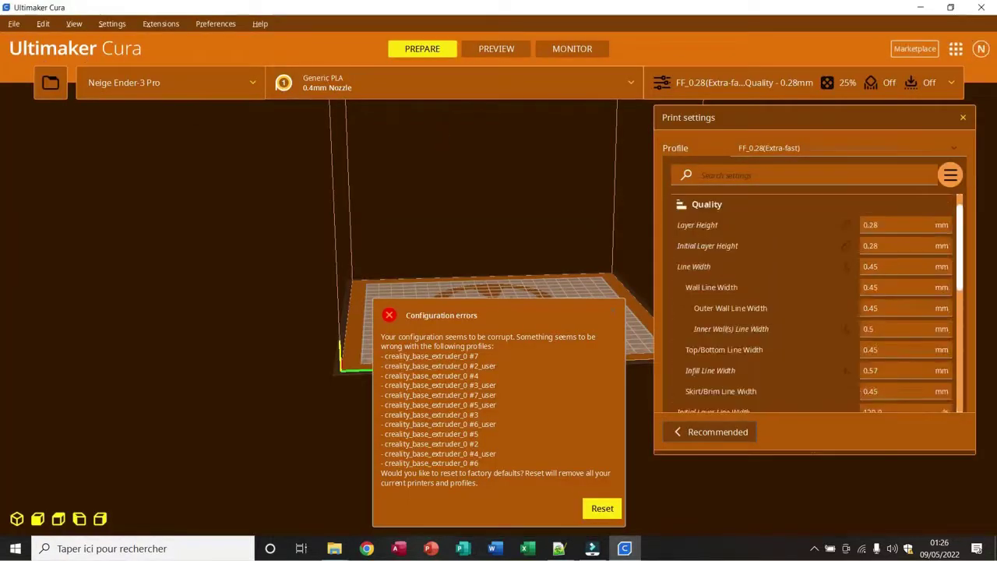
click(614, 312)
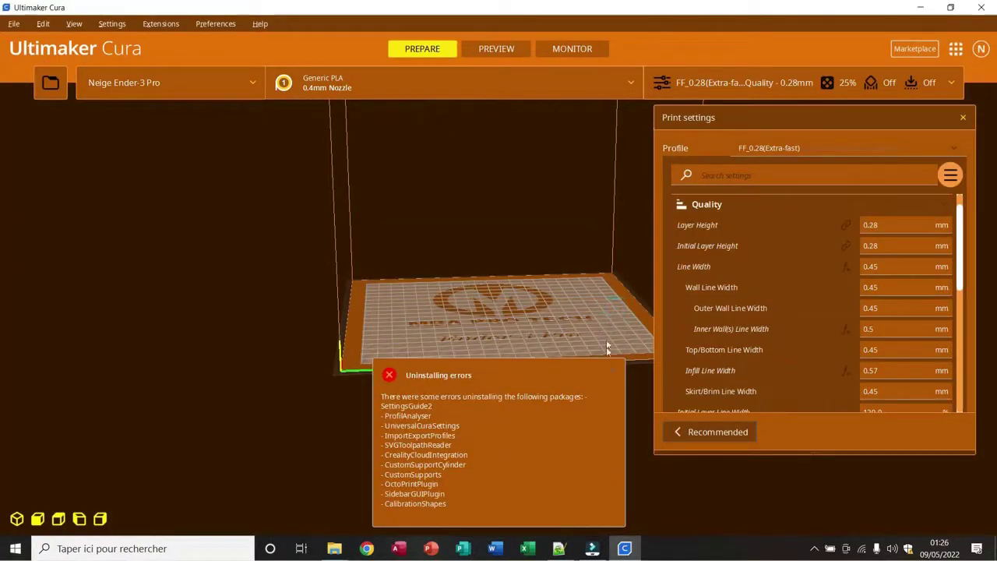
click(612, 374)
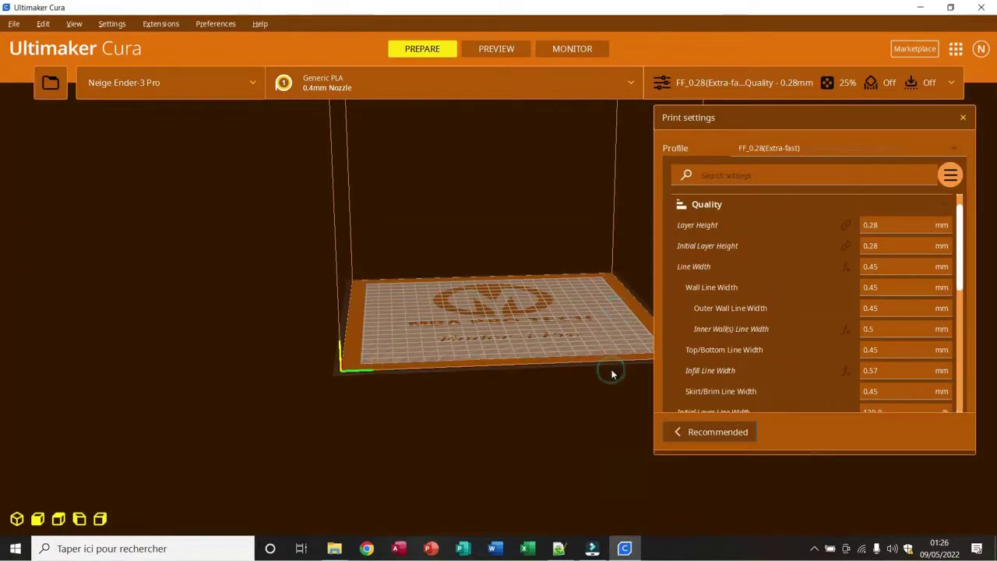
Set the Theme preference to Green and return to the themes folder window
click(199, 23)
click(232, 43)
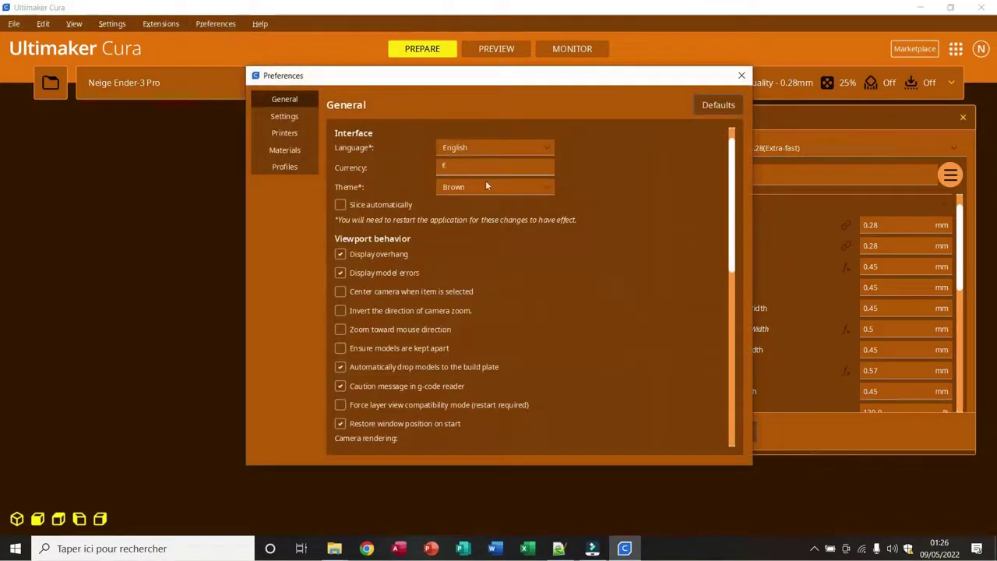
click(489, 190)
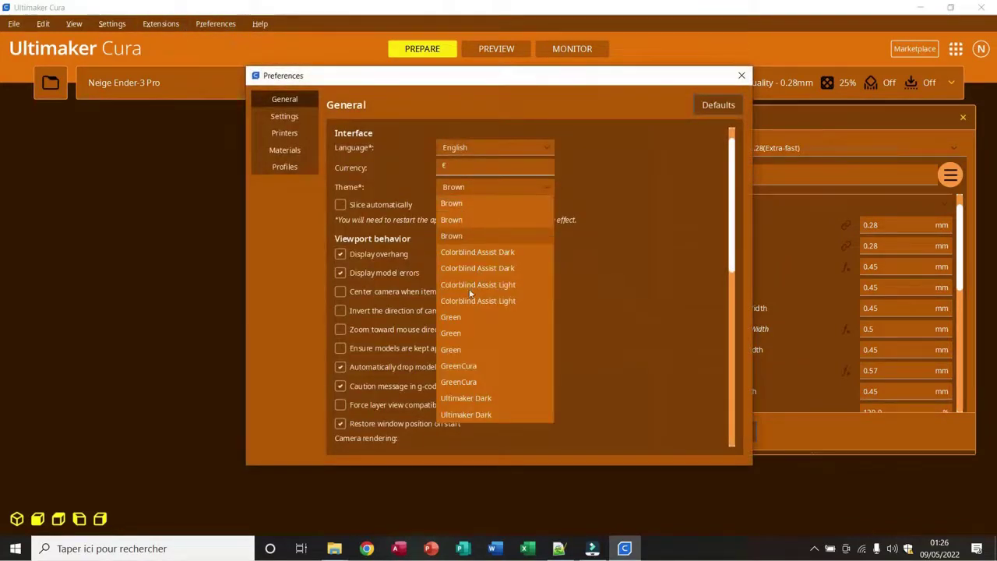
click(458, 333)
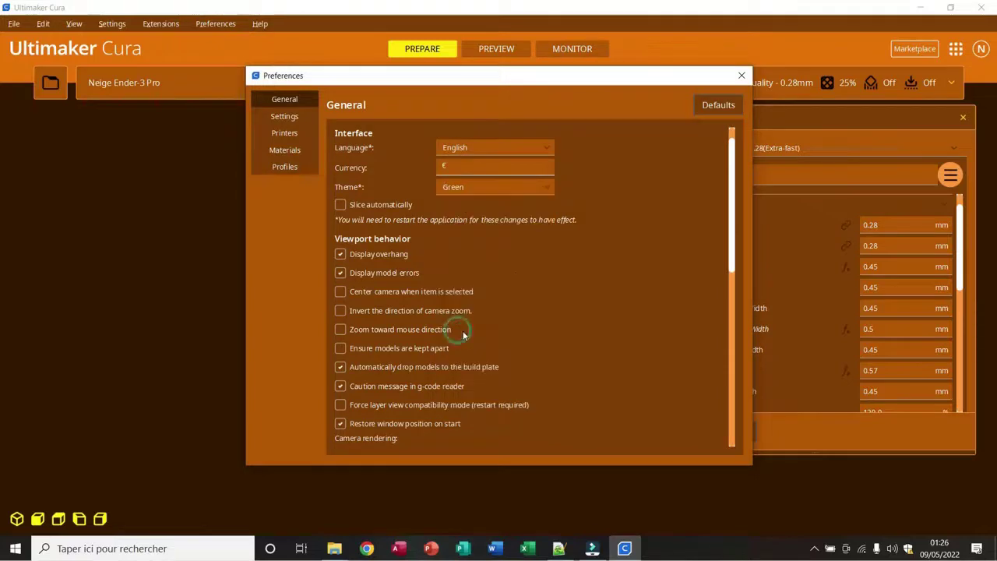
click(742, 75)
key(alt+Tab)
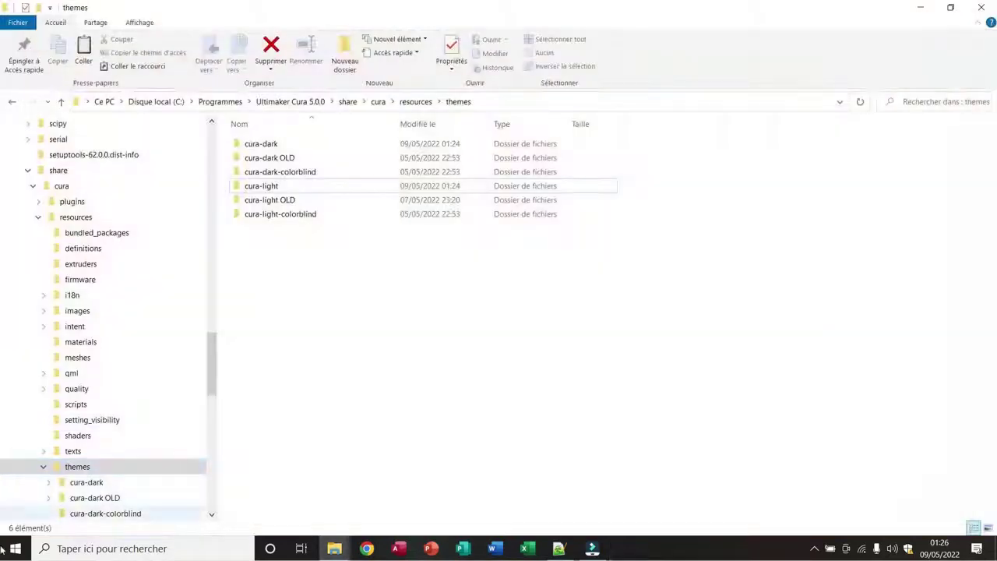
Relaunch Cura, dismiss both error messages, view the green build plate from the front, then close
click(15, 548)
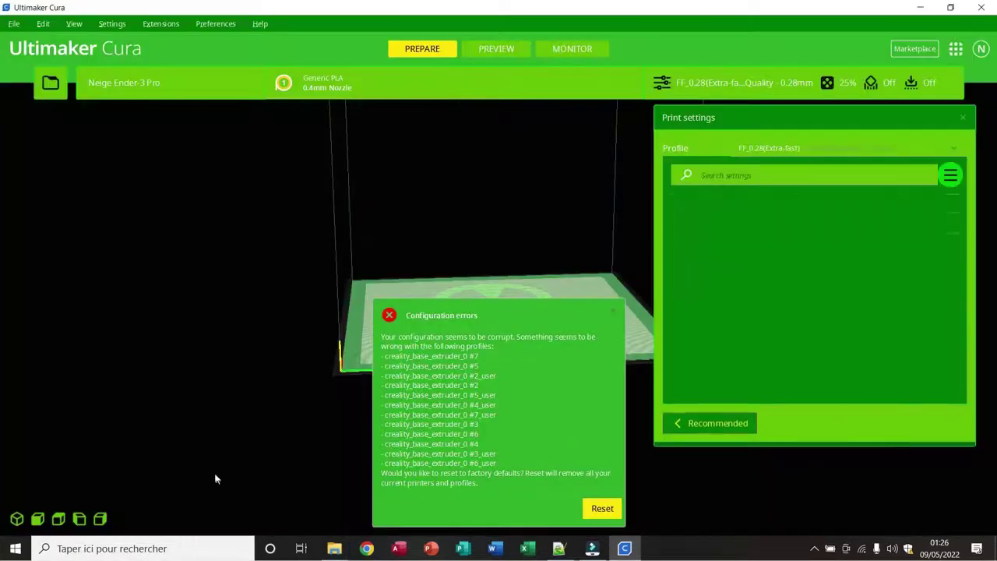
click(612, 310)
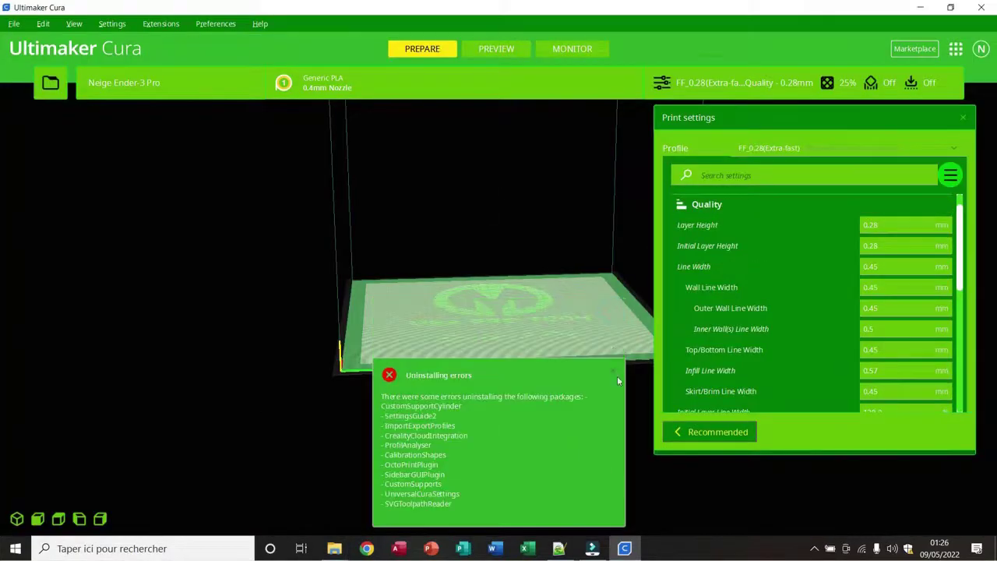
click(615, 371)
right_drag(614, 371, 546, 336)
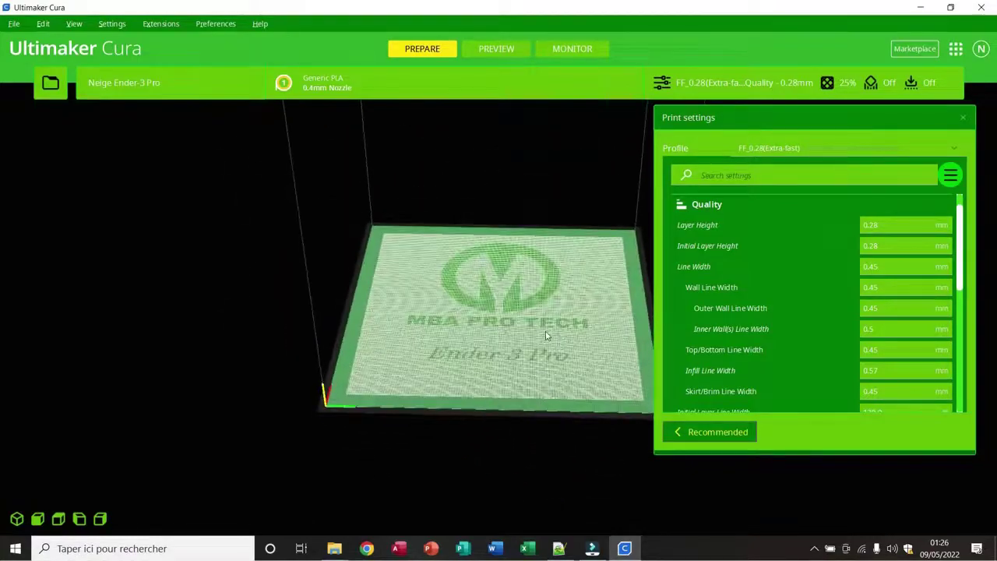
click(981, 9)
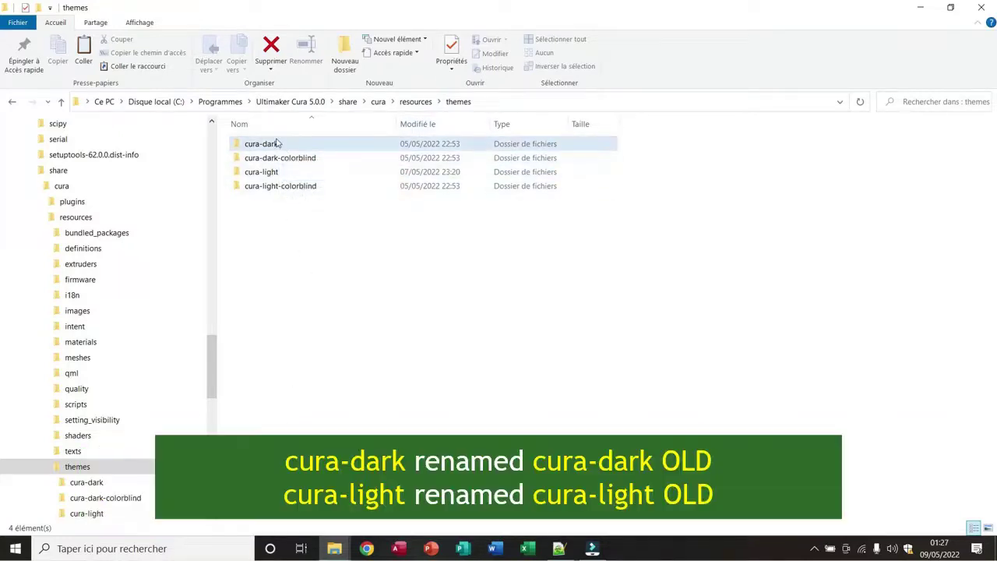
Rename the cura-dark folder to 'cura-dark OLD'
click(279, 145)
click(280, 144)
click(287, 143)
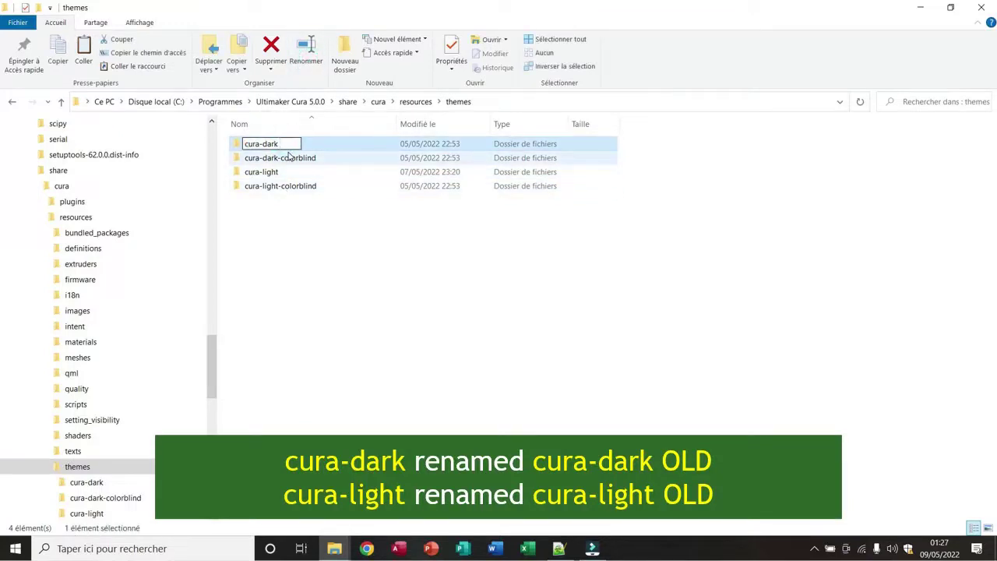
text(OLD)
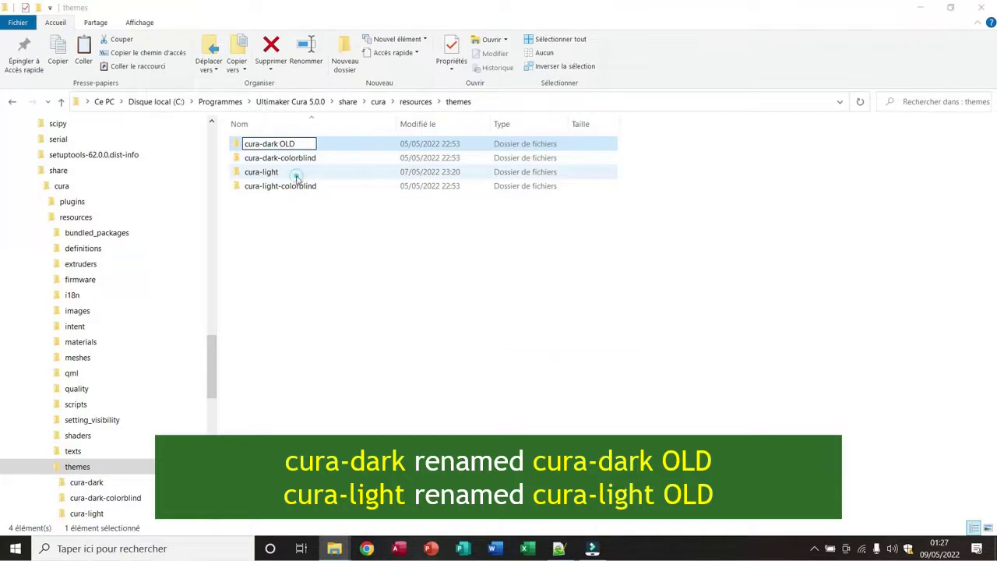
key(Return)
key(Escape)
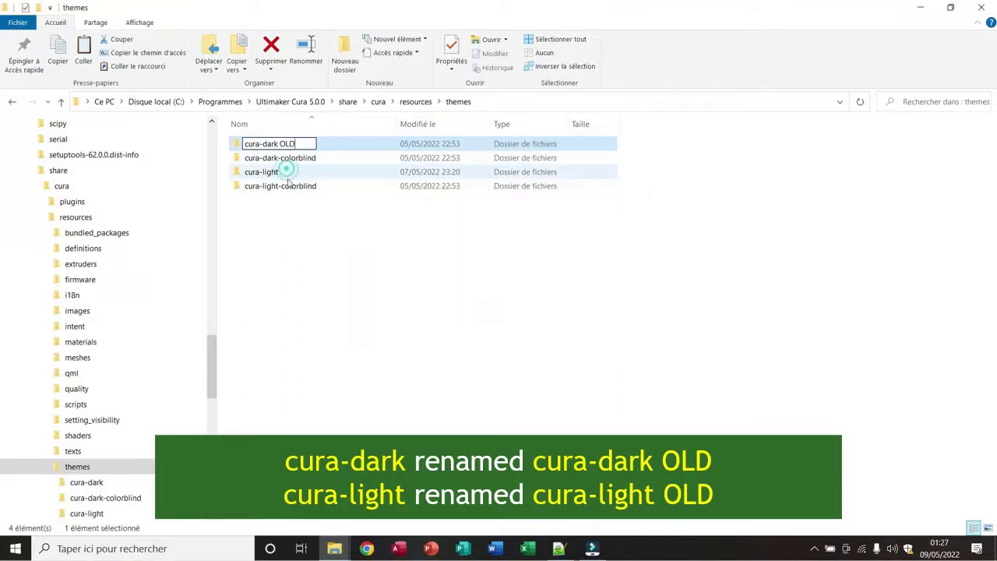
Rename the cura-light folder to 'cura-light OLD', approving administrator rights
click(280, 172)
click(305, 62)
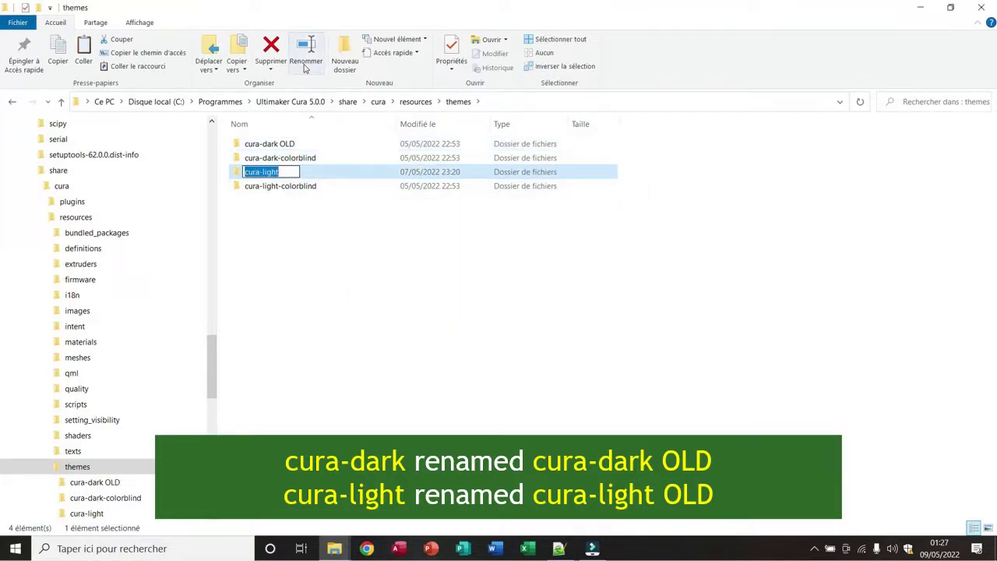
click(282, 173)
text(OLD)
key(Return)
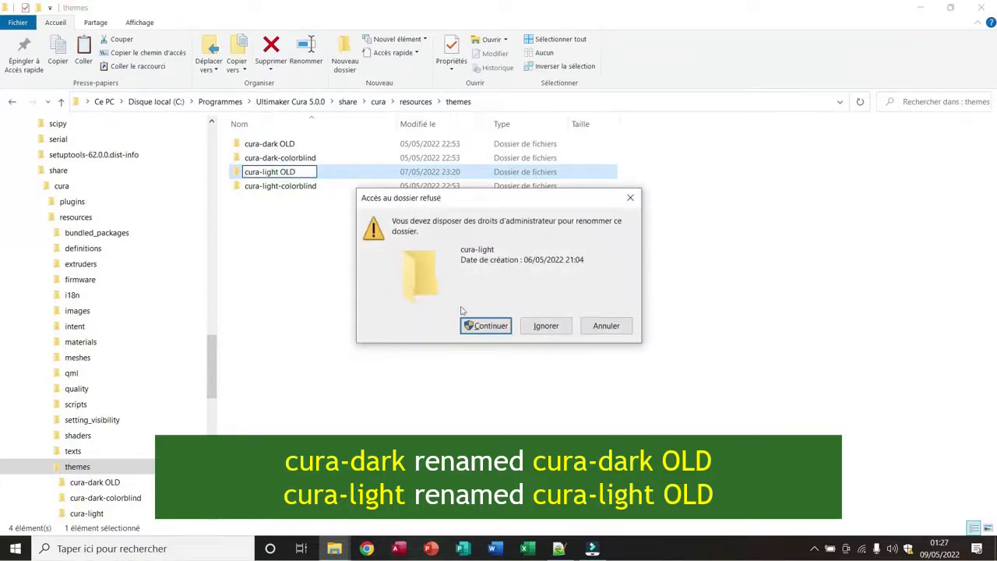
click(486, 326)
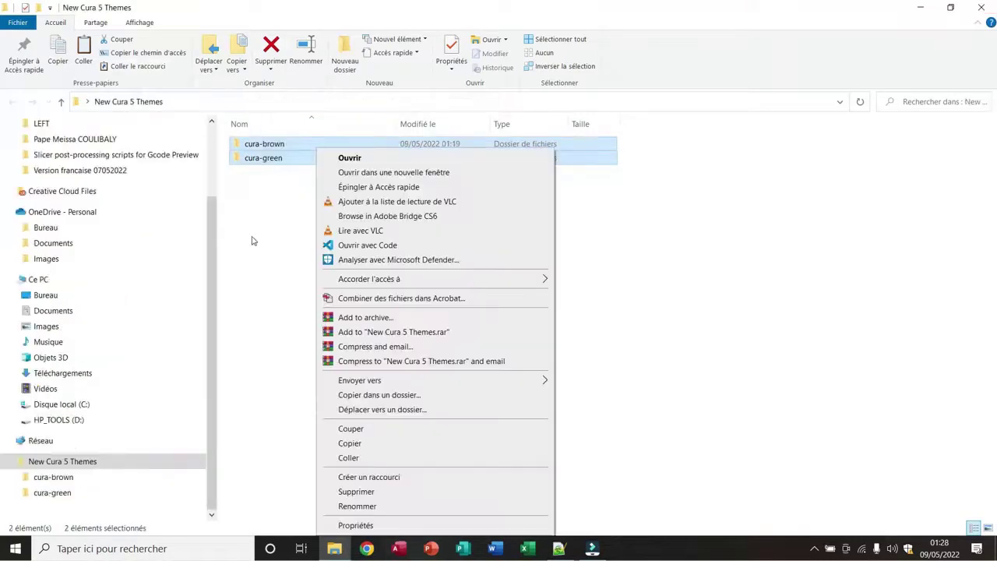
Copy the cura-brown and cura-green theme folders
click(345, 207)
drag(345, 207, 298, 155)
right_click(298, 154)
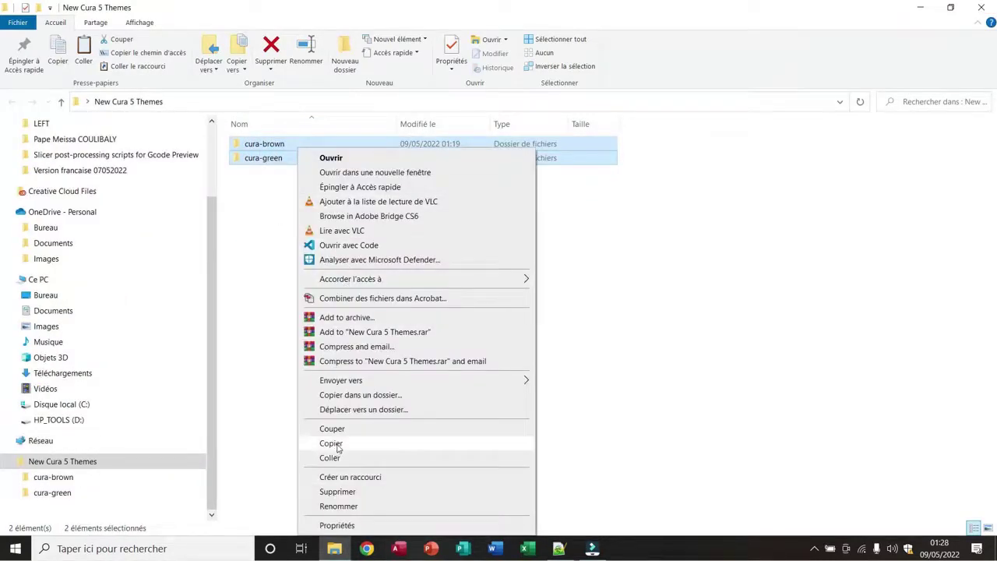
click(331, 443)
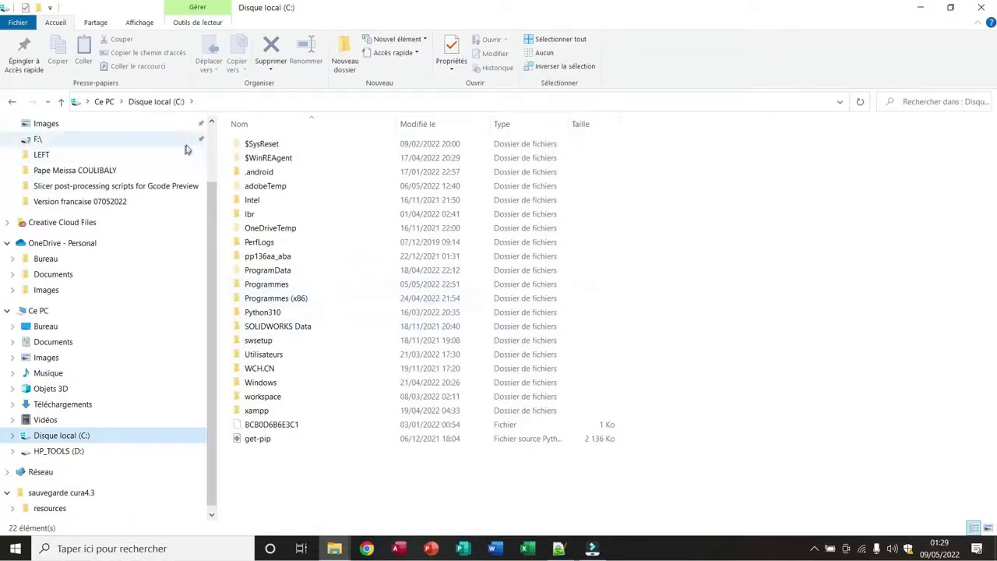
click(140, 23)
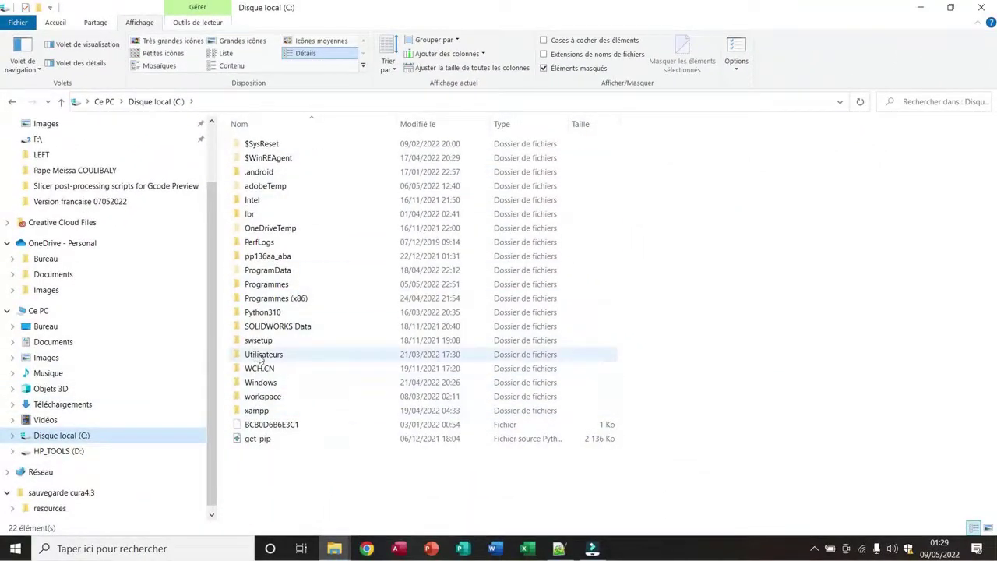
Navigate Utilisateurs, the user profile, AppData, Roaming, cura and 5.0 into the themes folder
double_click(262, 354)
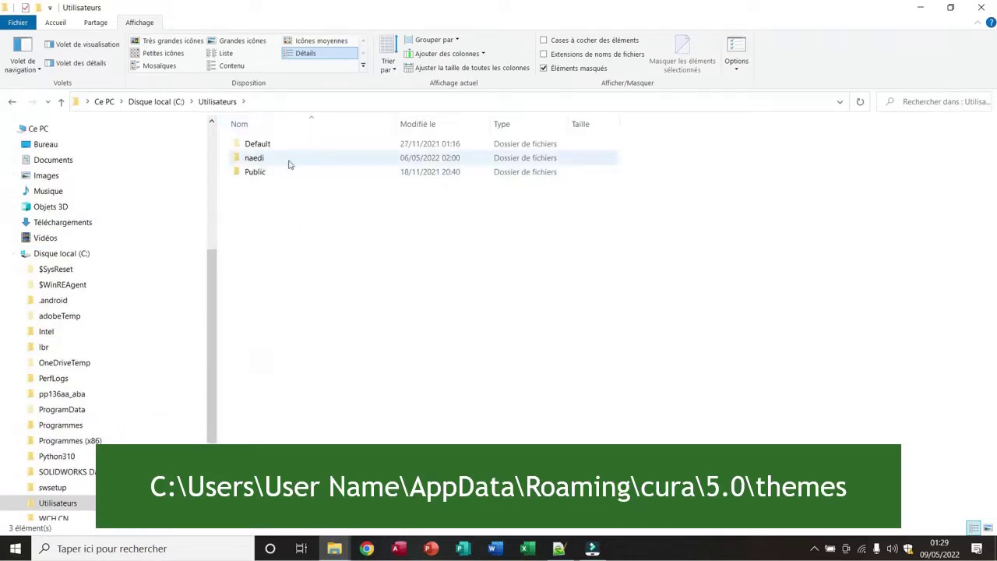
double_click(257, 159)
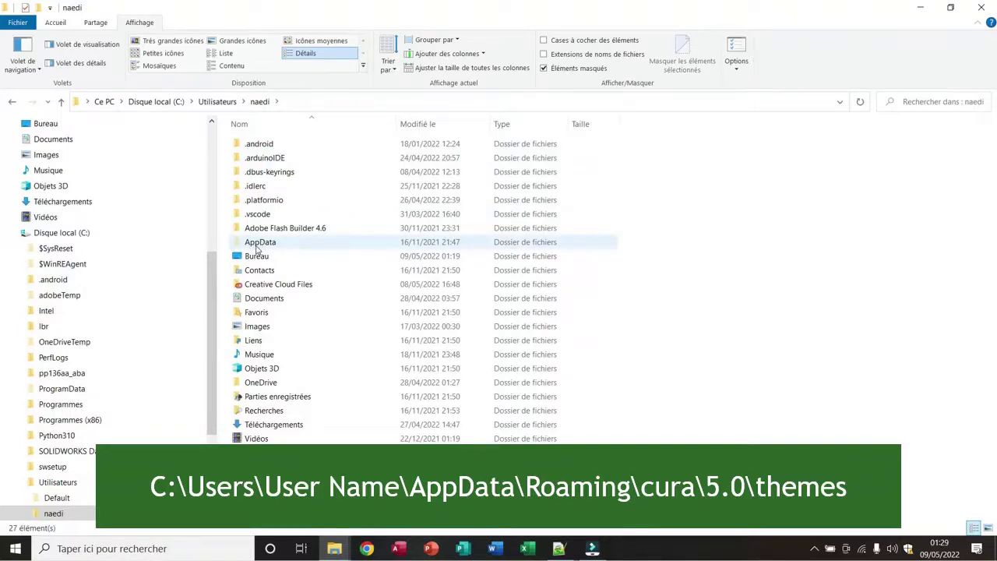
double_click(257, 243)
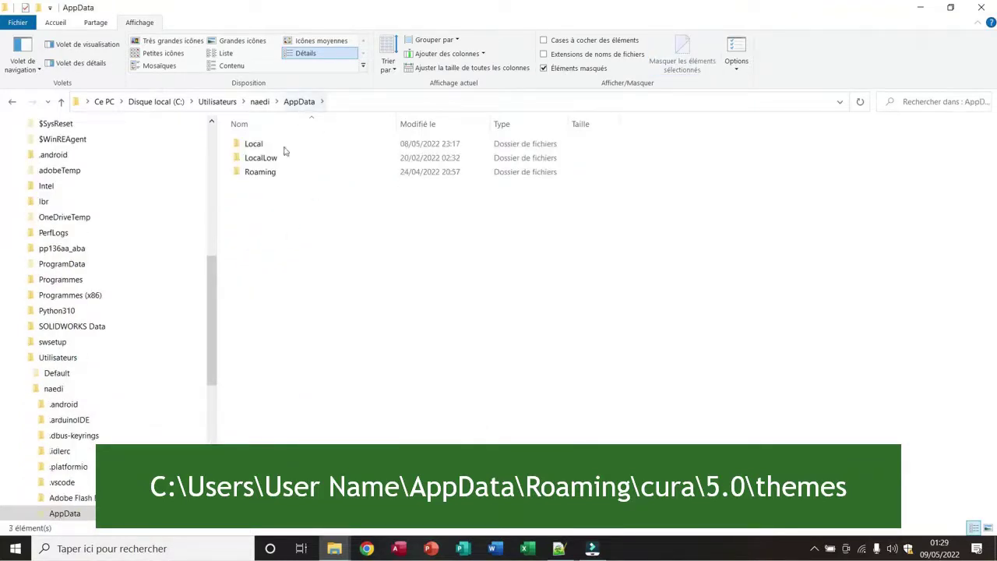
double_click(264, 174)
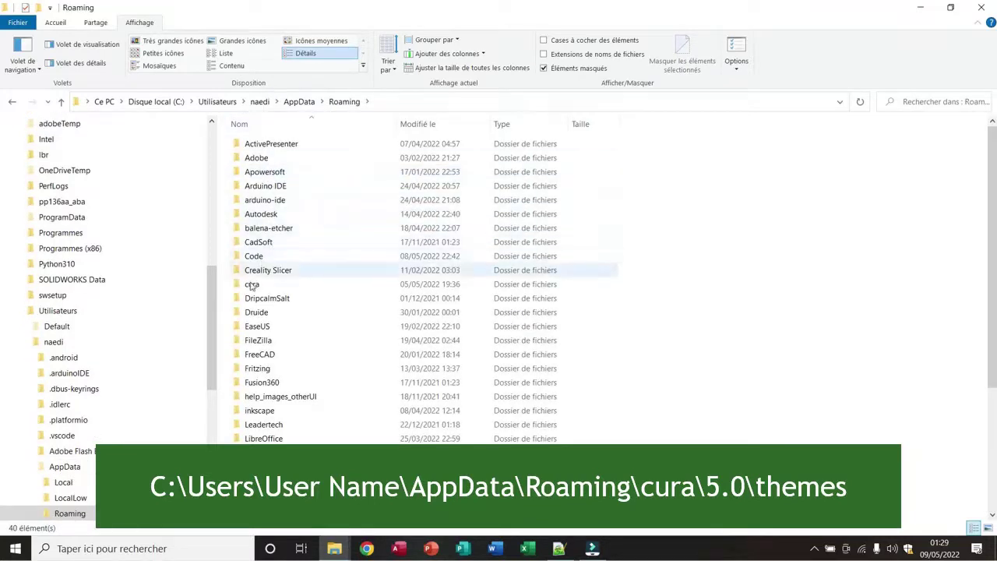
double_click(263, 287)
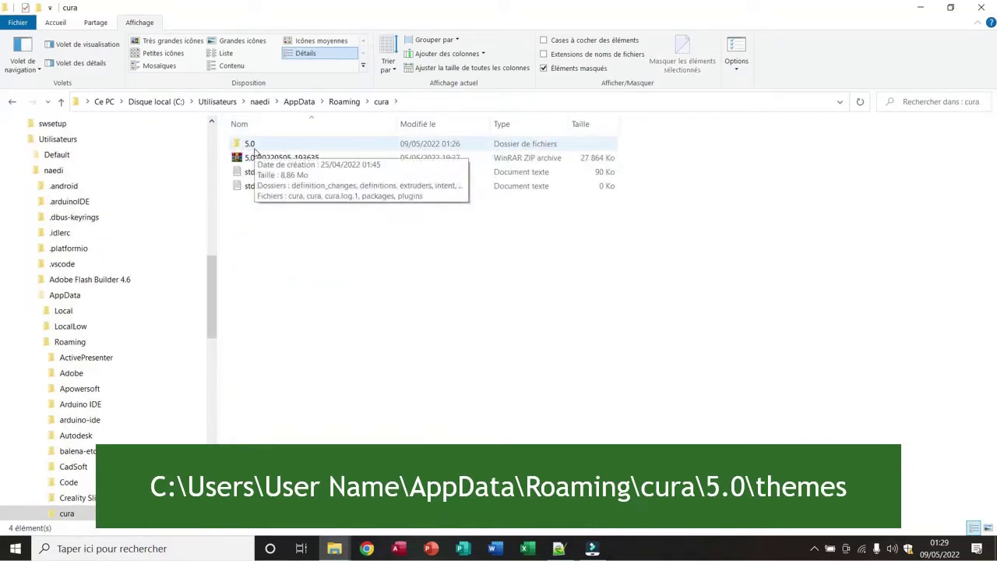
double_click(250, 144)
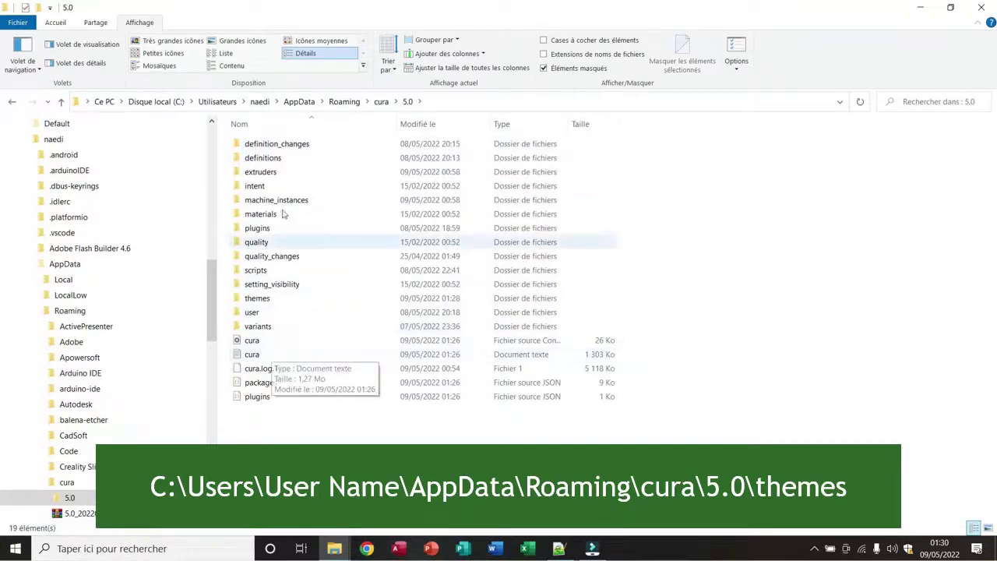
double_click(263, 300)
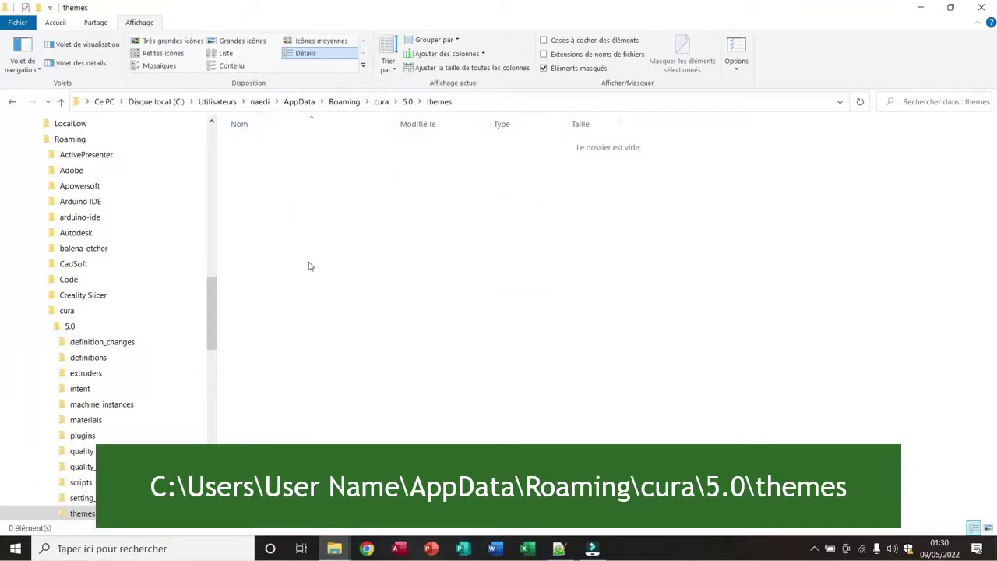
Copy the cura-brown and cura-green folders from the New Cura 5 Themes folder
click(343, 555)
click(265, 487)
drag(314, 193, 265, 149)
right_click(316, 162)
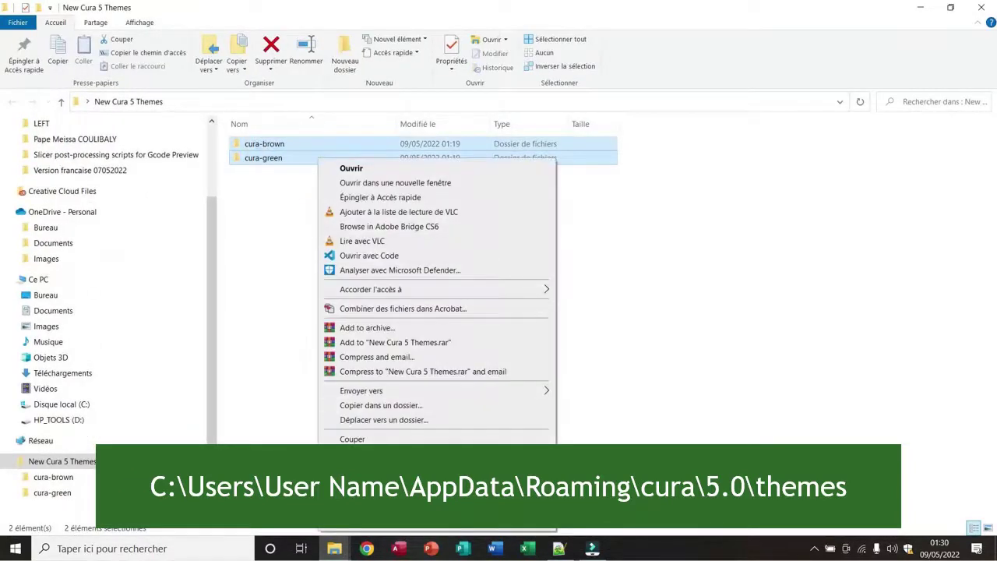
click(351, 454)
Paste both theme folders into Cura's empty themes folder
click(334, 549)
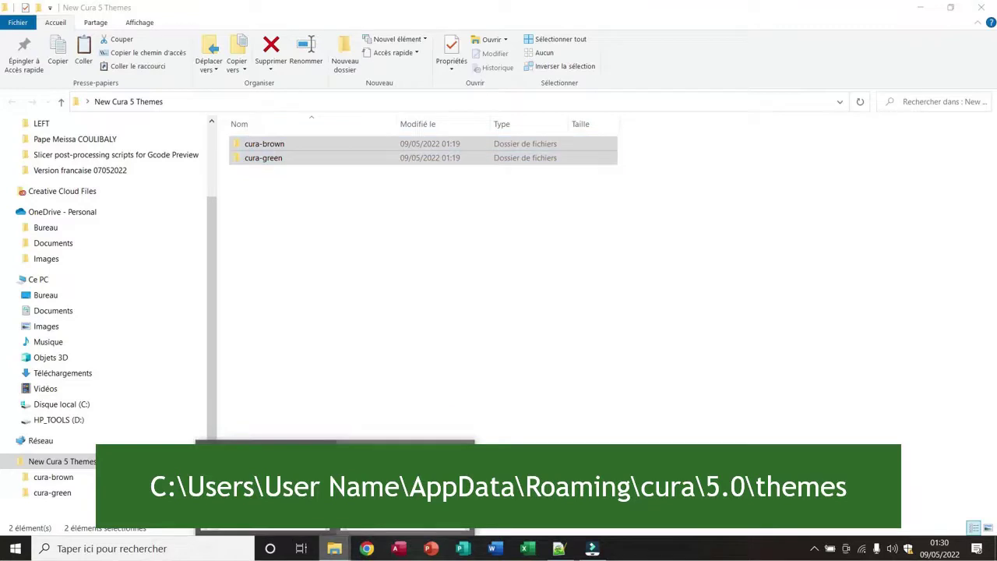
click(280, 487)
right_click(273, 197)
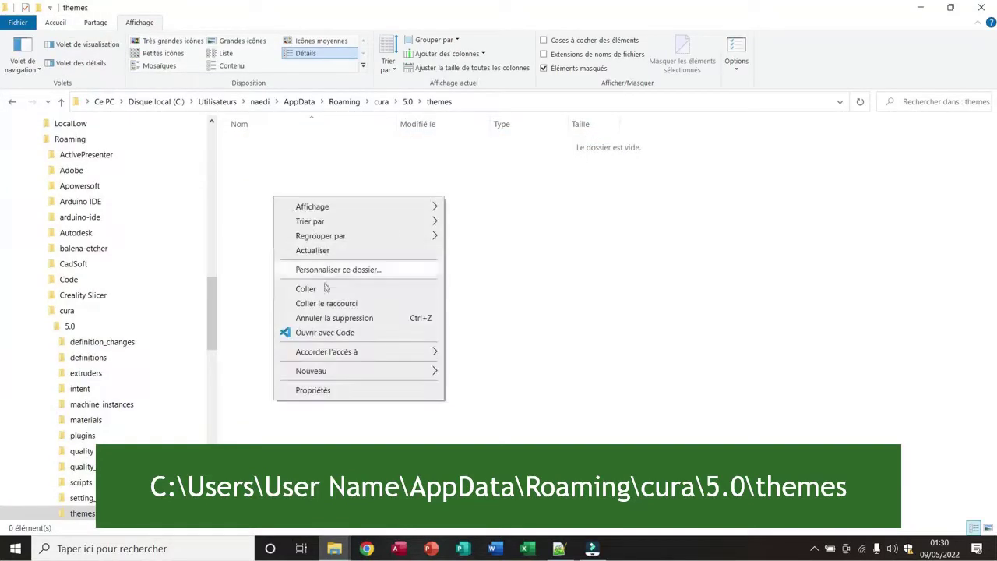
click(306, 289)
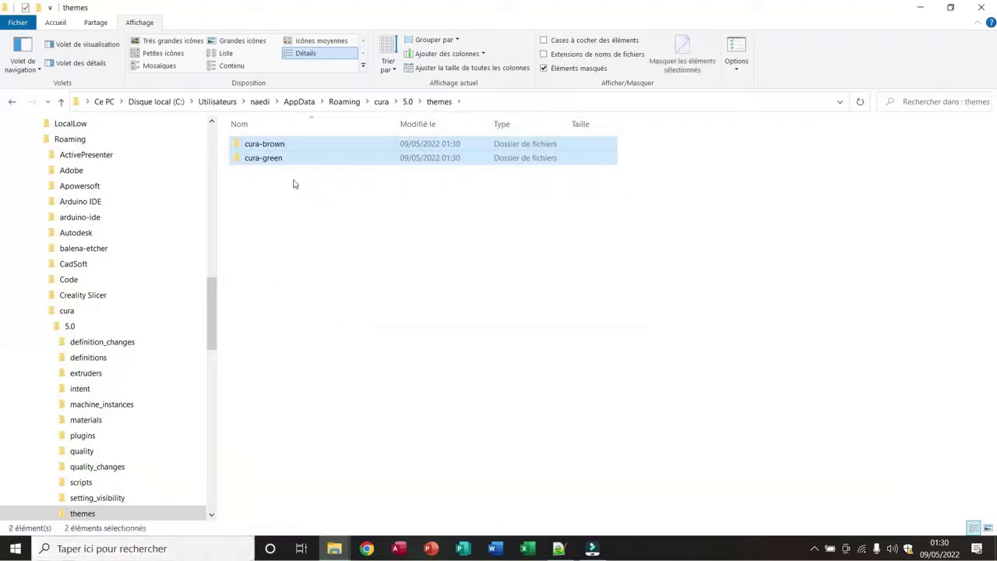
right_click(294, 145)
Rename the pasted cura-brown folder to cura-dark
key(Escape)
click(249, 250)
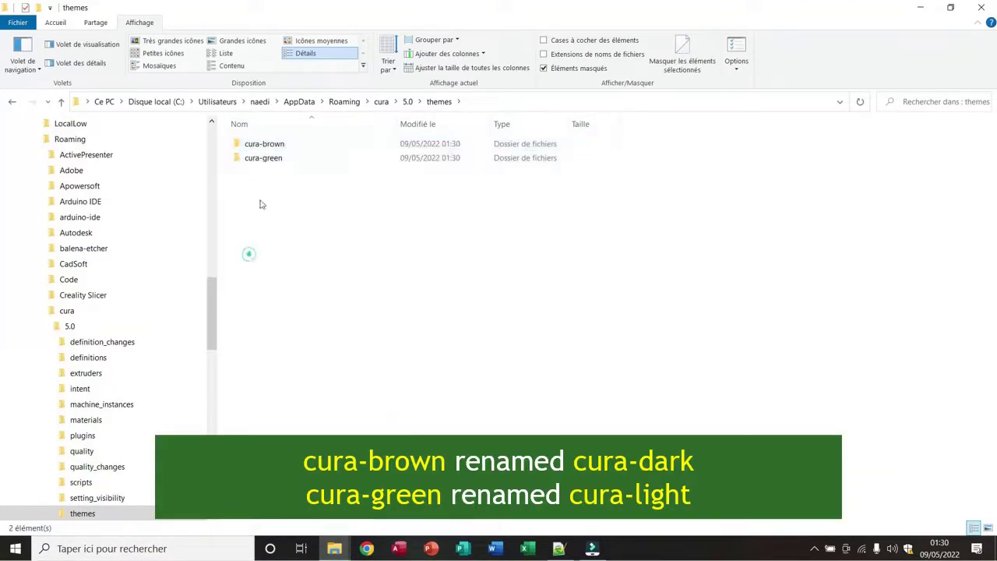
right_click(283, 148)
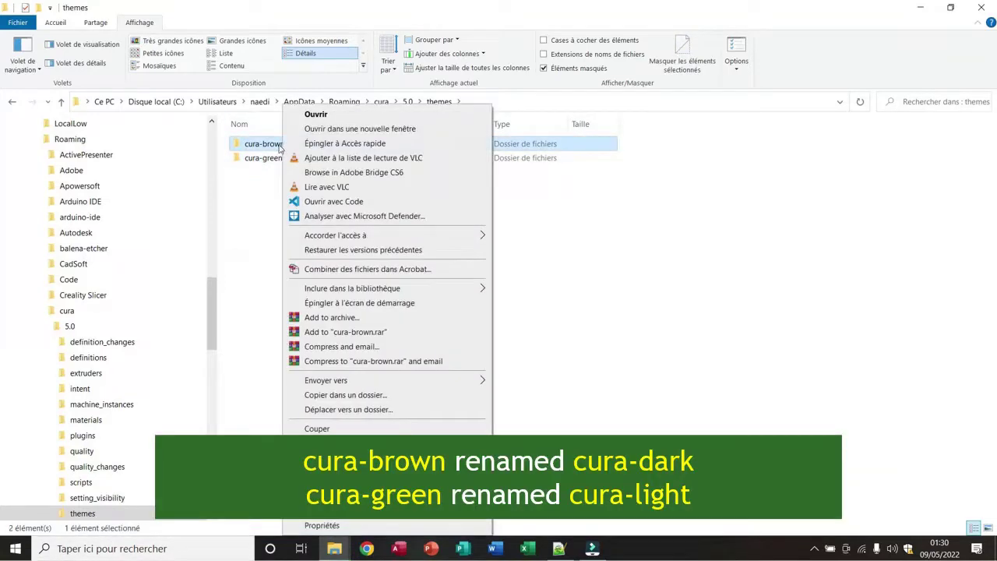
click(319, 506)
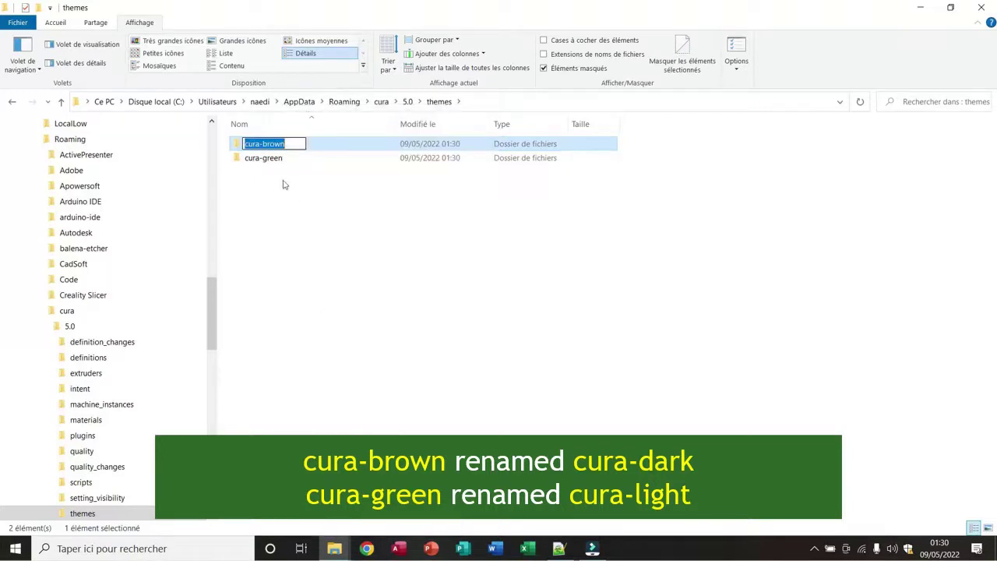
text(cura-dark)
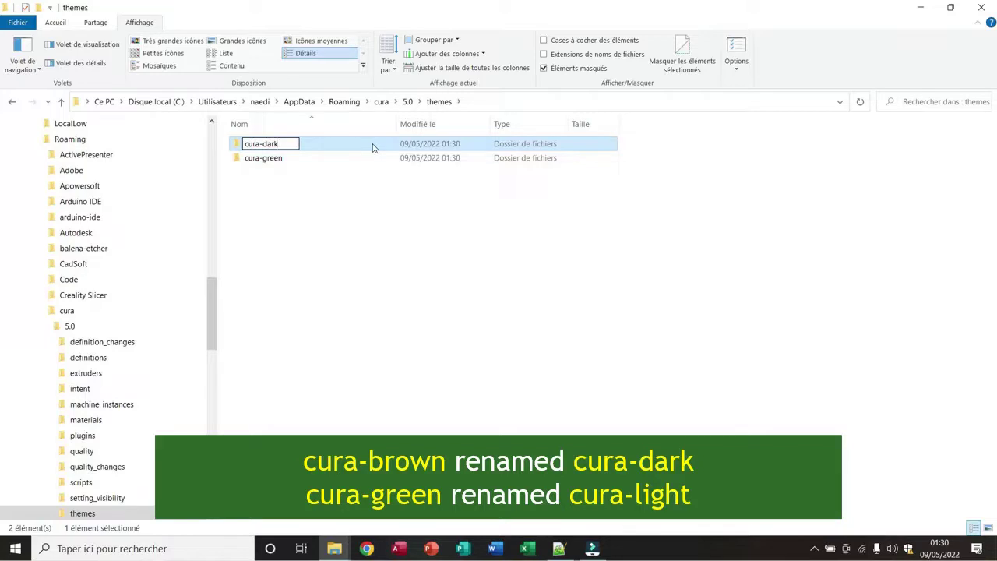
key(Return)
Rename the cura-green folder to cura-light
click(274, 160)
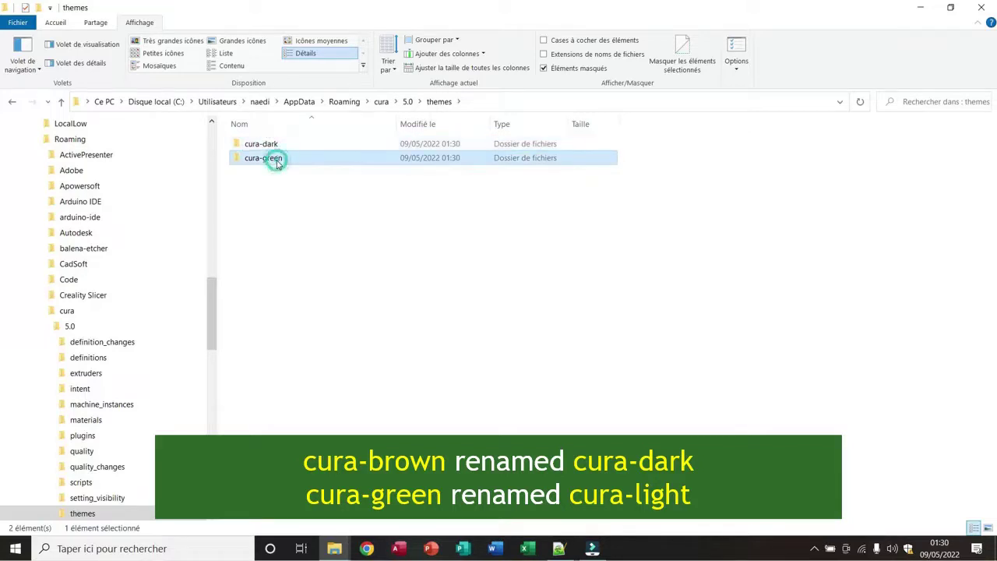
right_click(278, 164)
key(m)
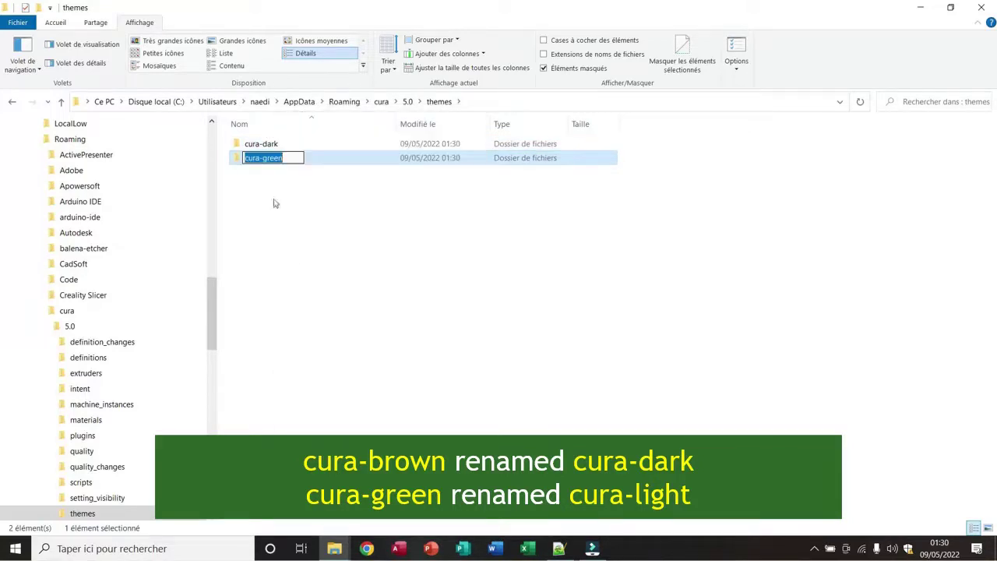
click(265, 160)
drag(263, 159, 383, 164)
text(light)
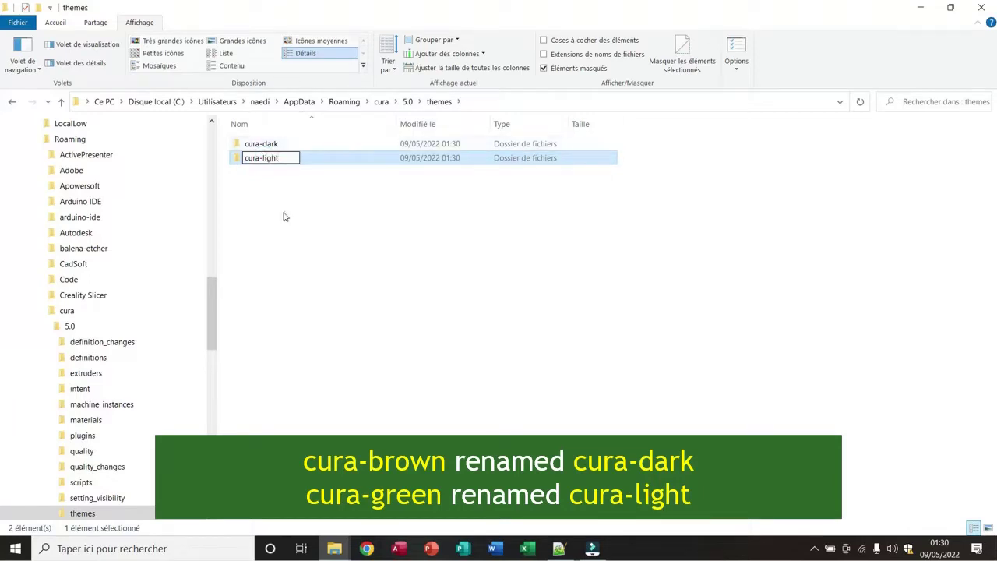
click(282, 213)
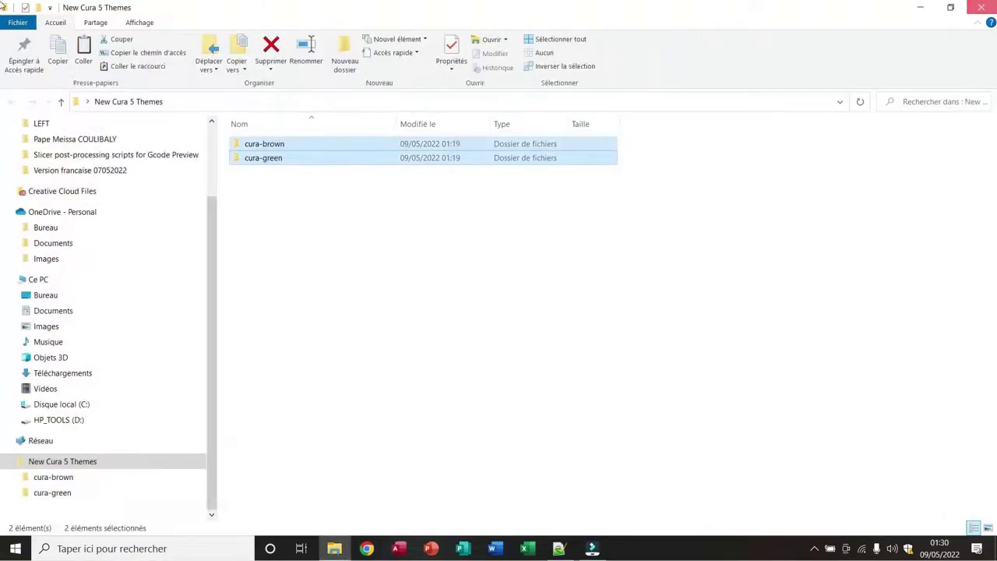
Close File Explorer and launch Ultimaker Cura 5.0.0, dismissing the uninstalling errors message
click(991, 9)
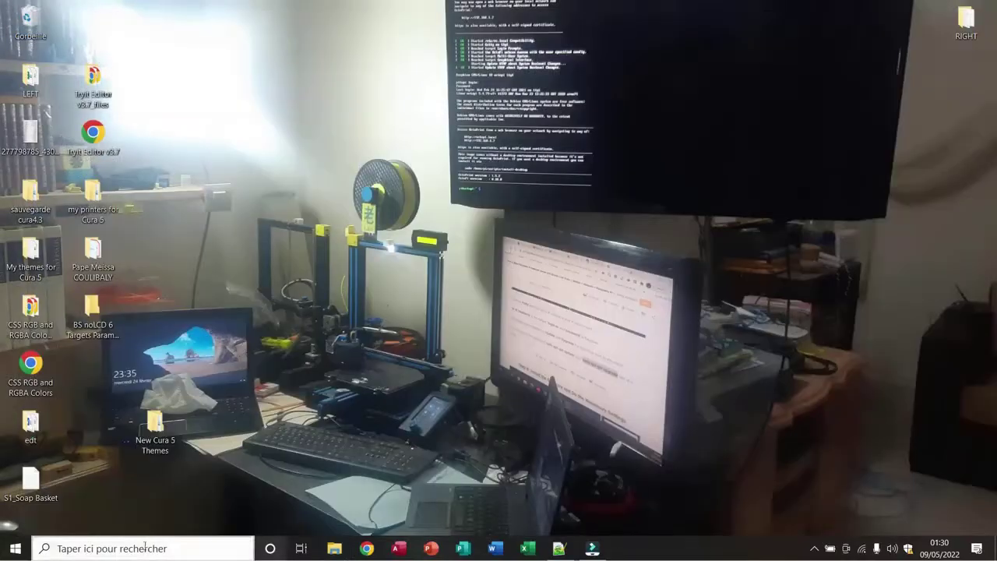
click(15, 548)
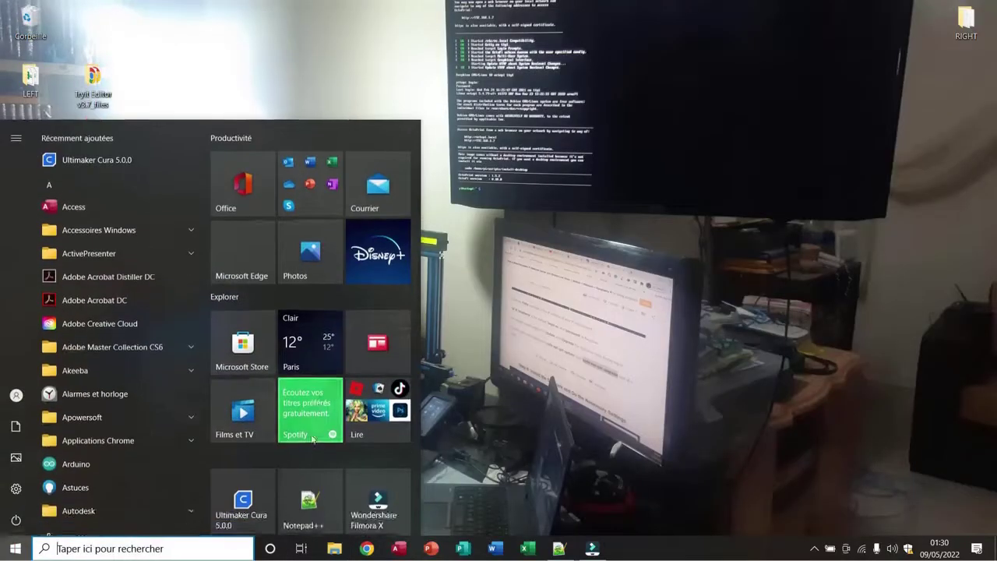
click(252, 466)
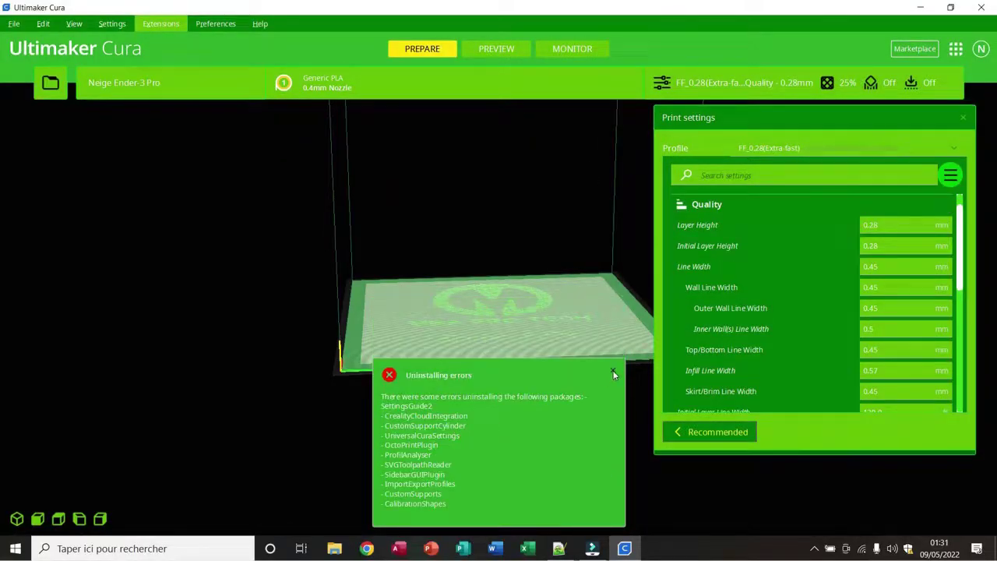
click(612, 370)
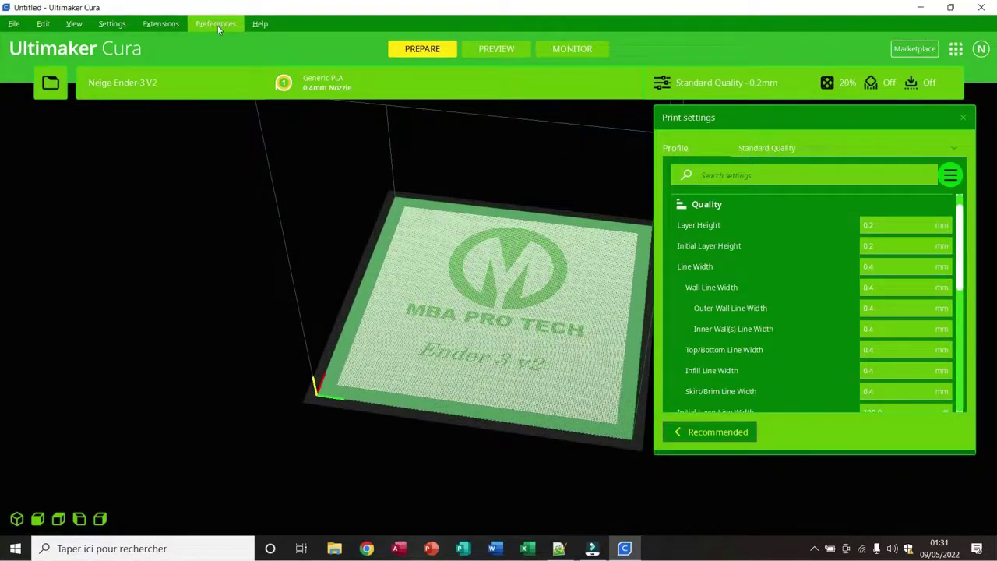
Confirm Green is the interface theme in Cura's preferences, then close Cura
click(215, 23)
click(233, 45)
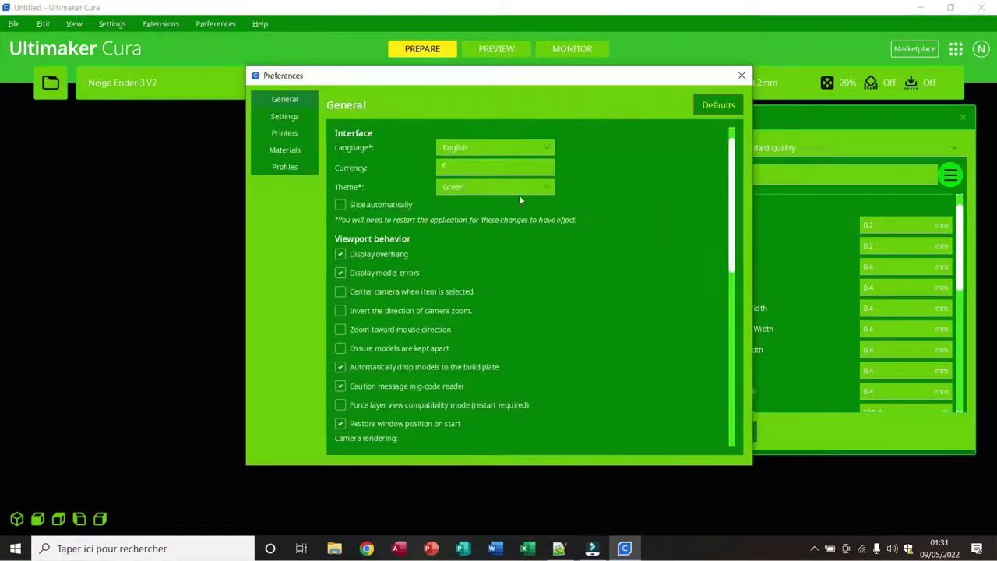
click(510, 190)
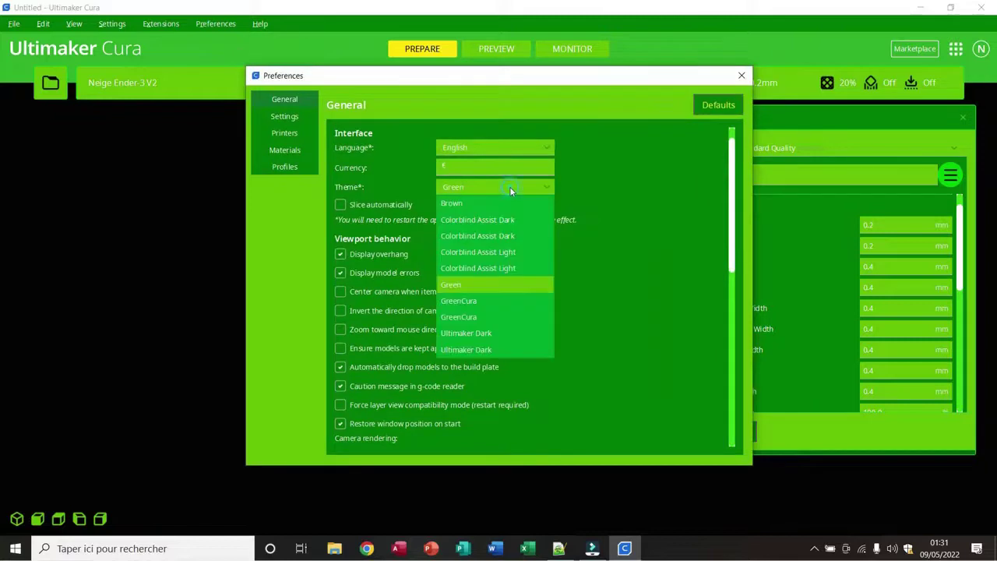
click(458, 203)
click(742, 76)
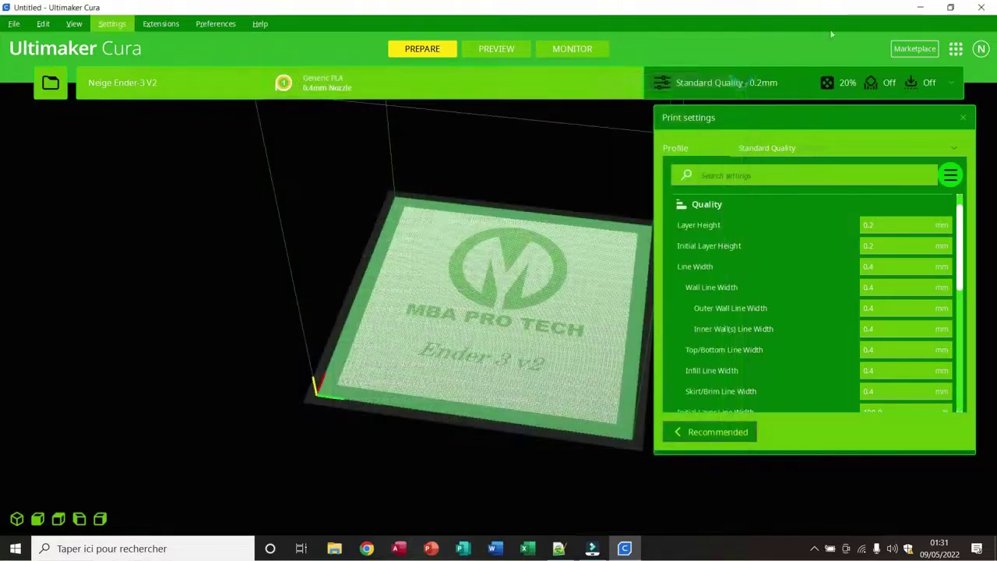
click(981, 7)
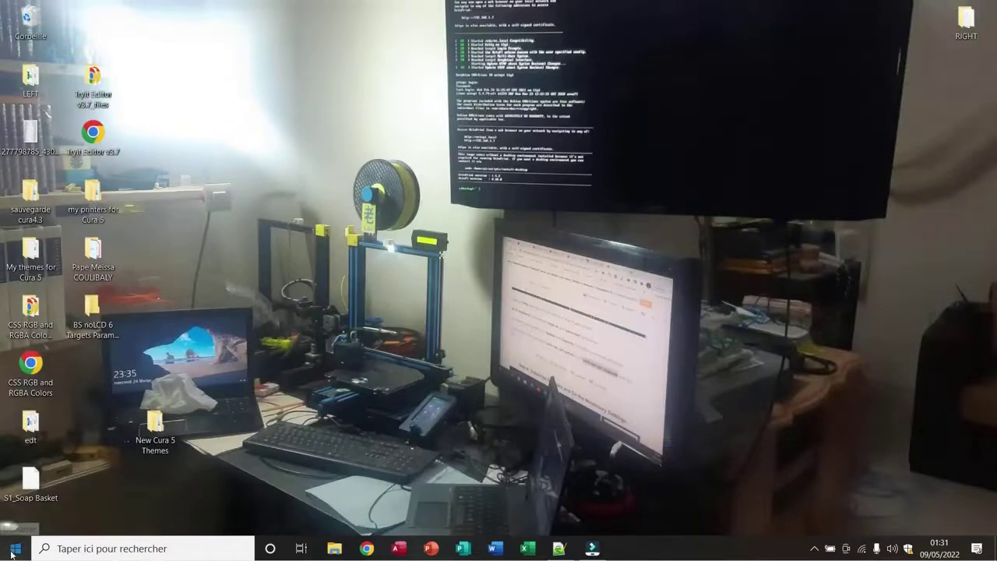
Relaunch Cura, dismiss the configuration and uninstalling error messages, and orbit onto the build-plate axes
click(15, 549)
click(252, 488)
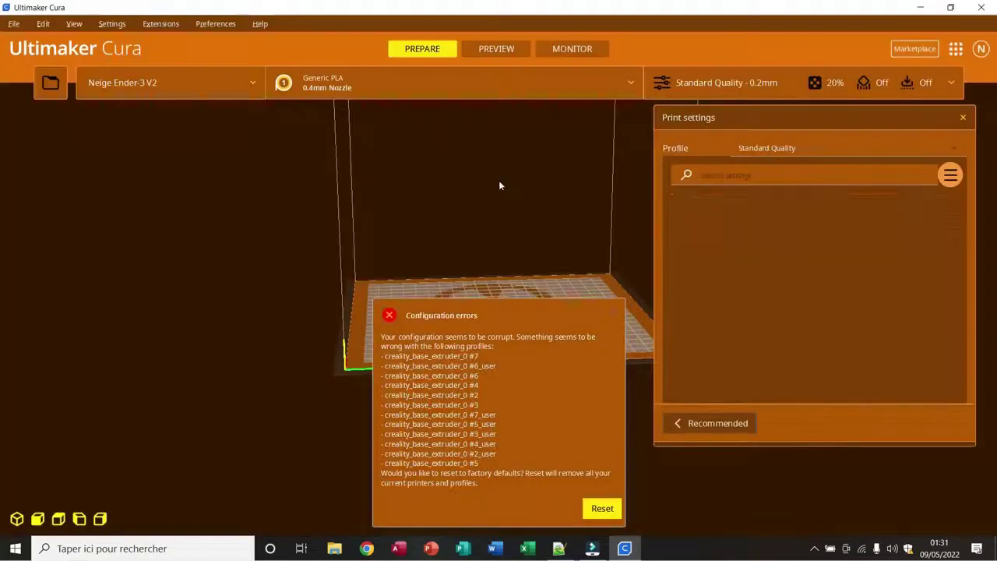
click(615, 312)
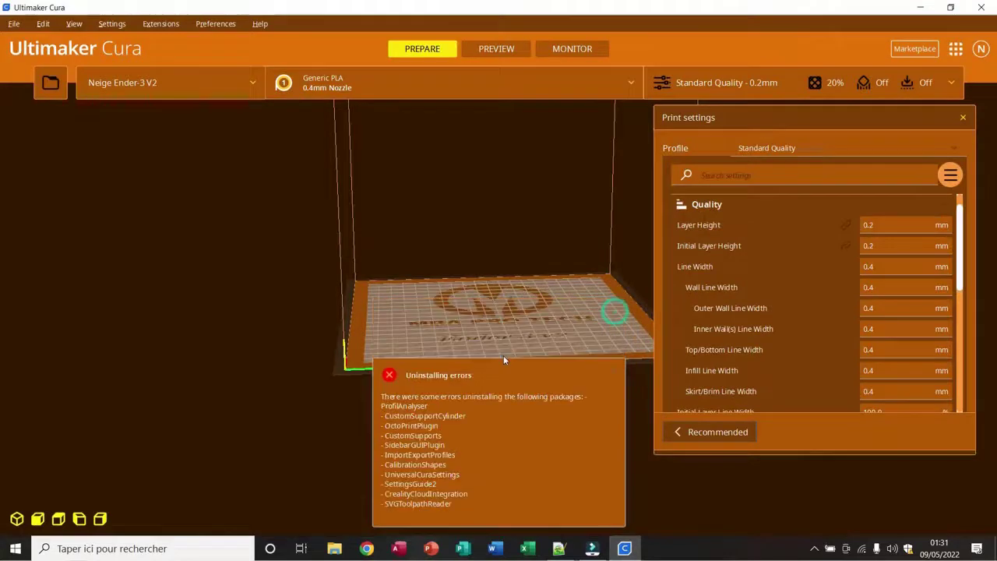
click(609, 374)
right_drag(589, 321, 561, 370)
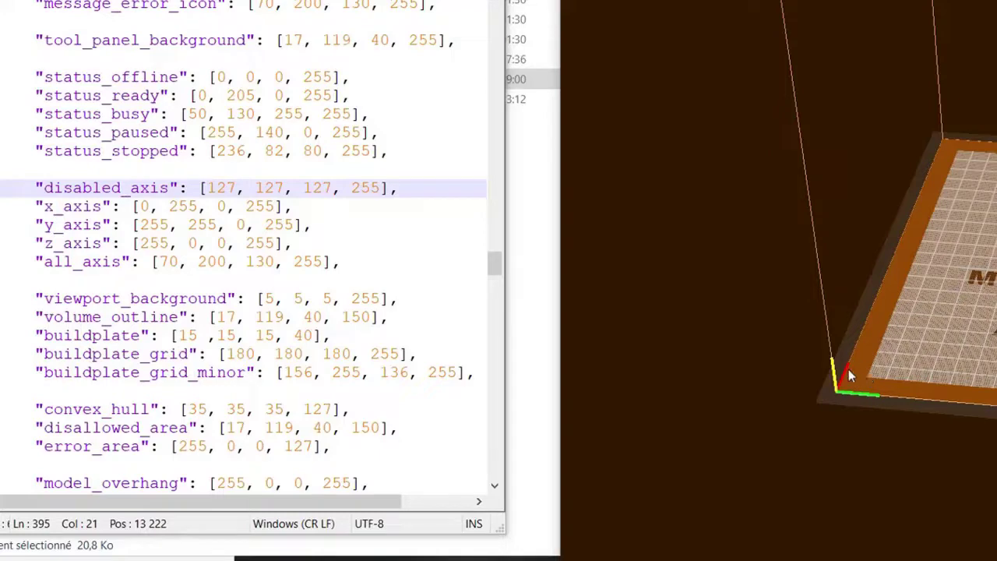
scroll(854, 392, down, 3)
right_drag(854, 392, 686, 463)
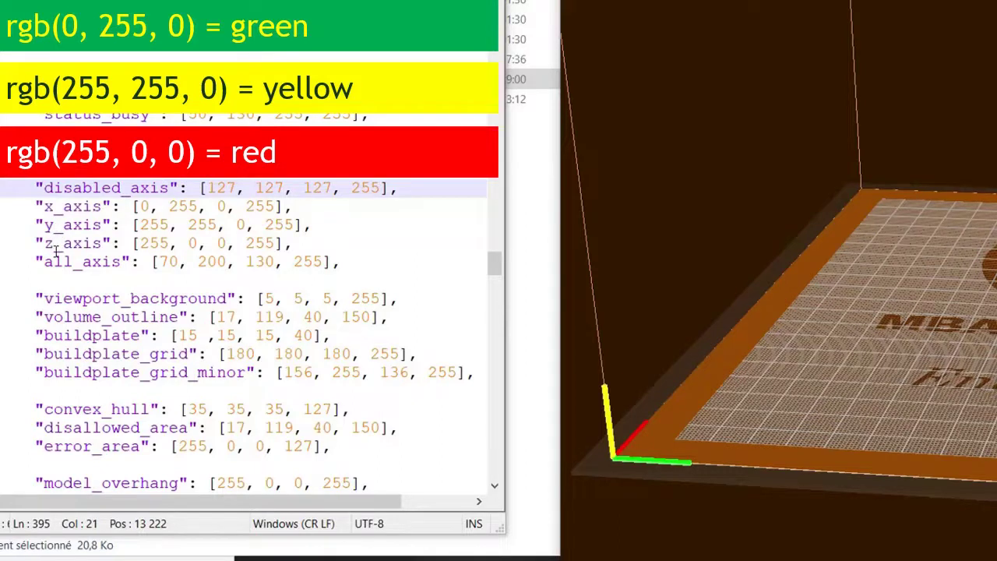
Change the y_axis colour in theme.json to [0, 0, 255, 255]
click(170, 224)
key(BackSpace)
key(BackSpace)
key(BackSpace)
text(0)
key(Right)
key(Right)
key(Delete)
key(Delete)
key(Delete)
text(0)
click(207, 226)
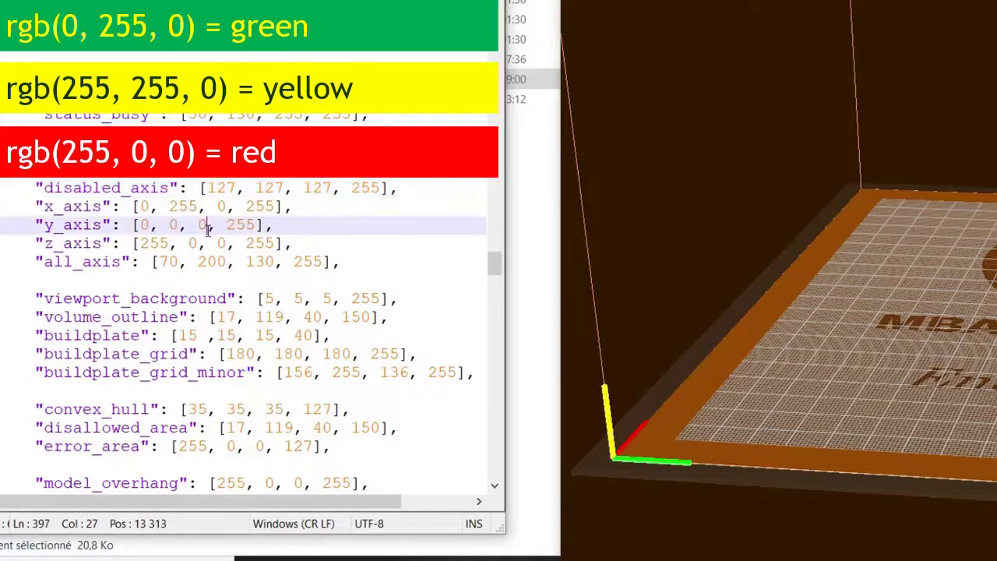
key(BackSpace)
text(255)
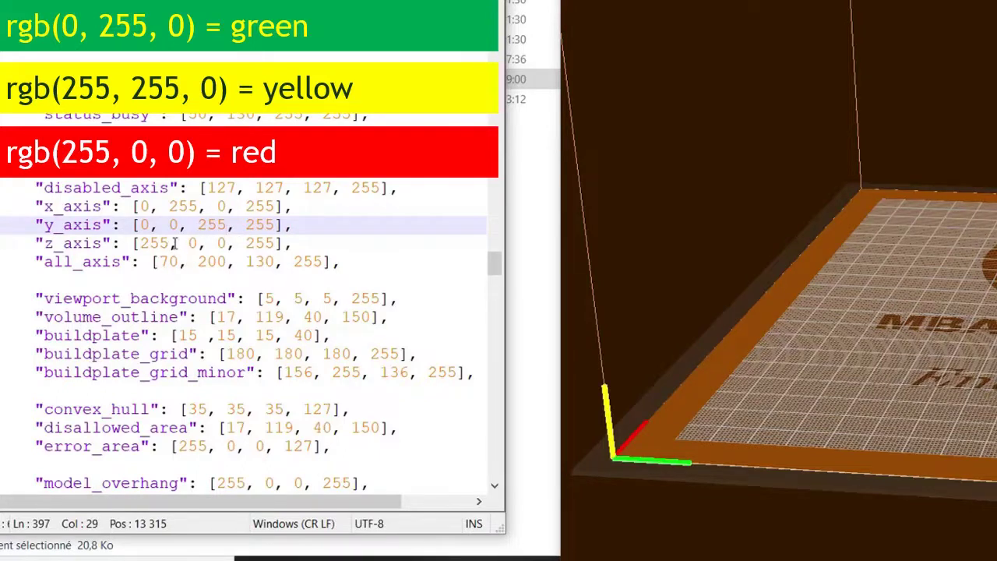
Change the z_axis colour to [255, 255, 0, 255]
click(196, 243)
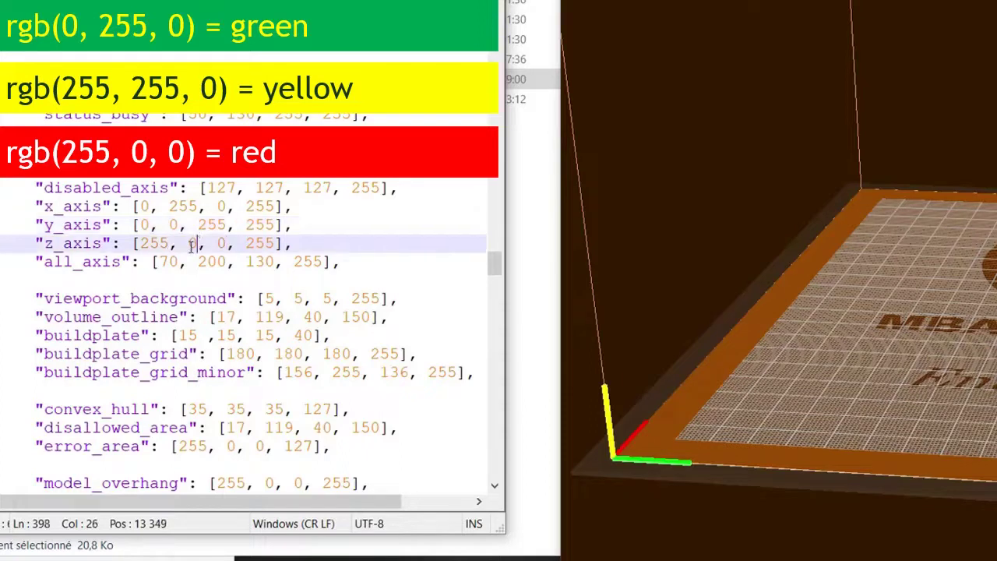
key(BackSpace)
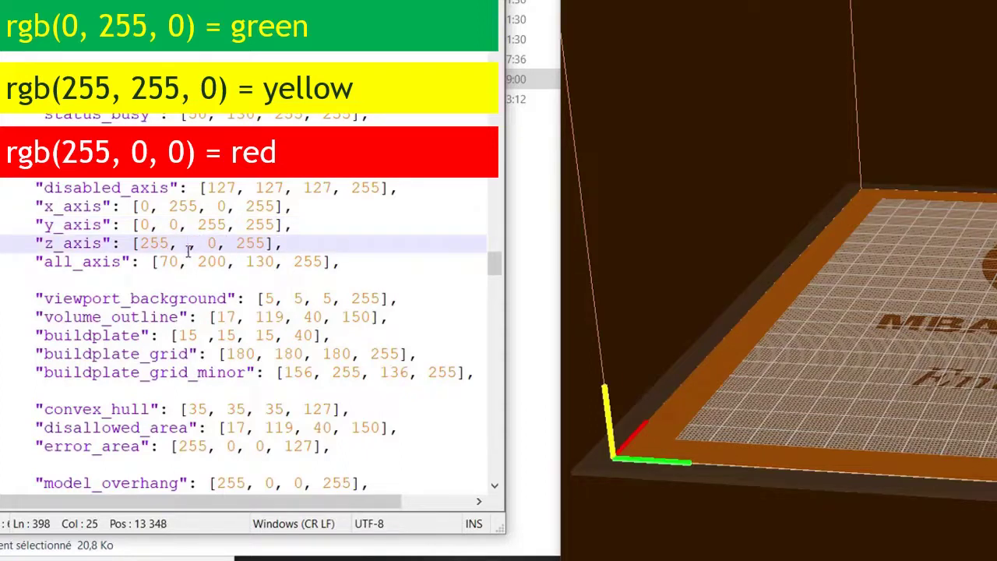
text(255)
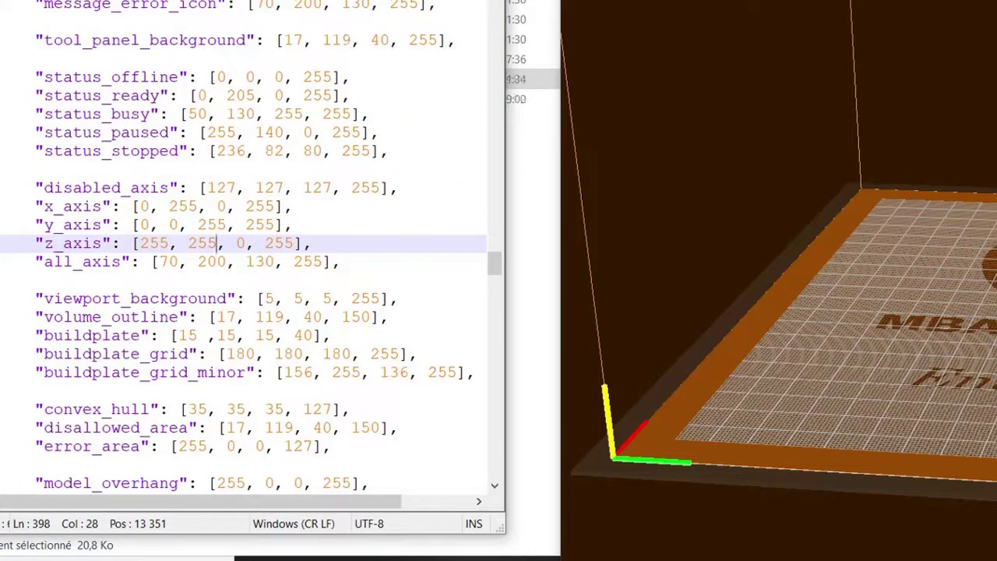
key(super)
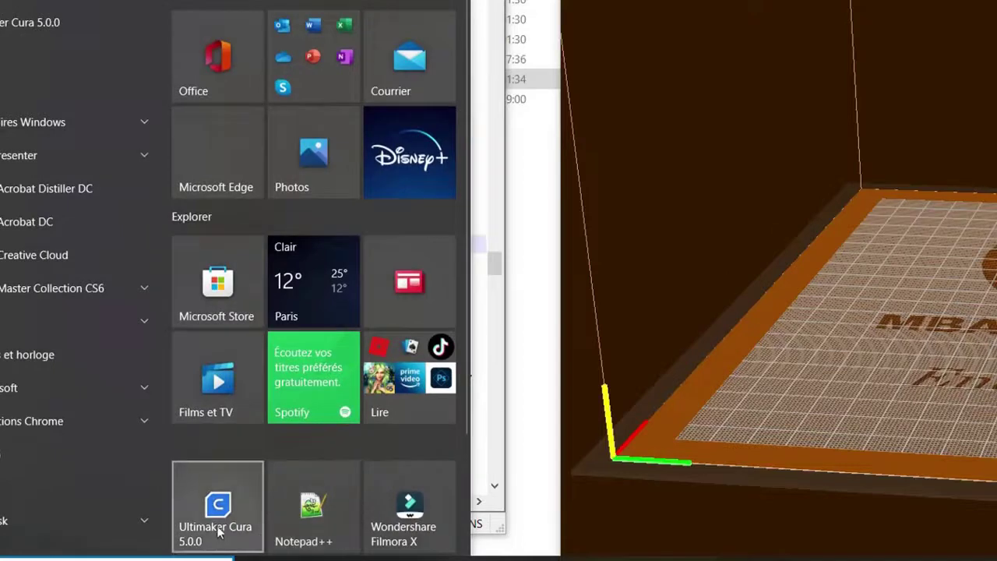
Relaunch Ultimaker Cura 5.0.0 with the edited theme and select the y_axis entry in theme.json
click(217, 506)
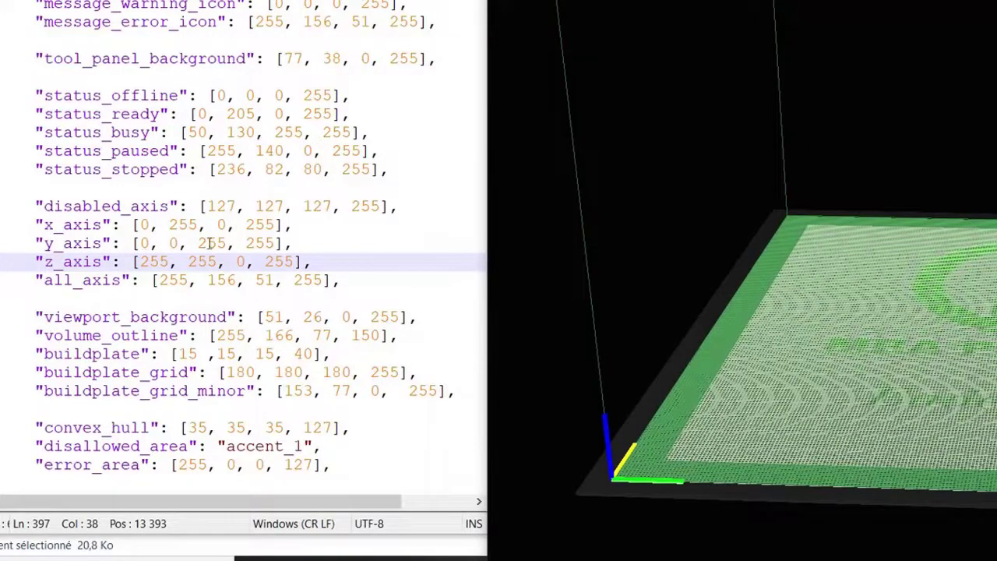
drag(311, 244, 36, 244)
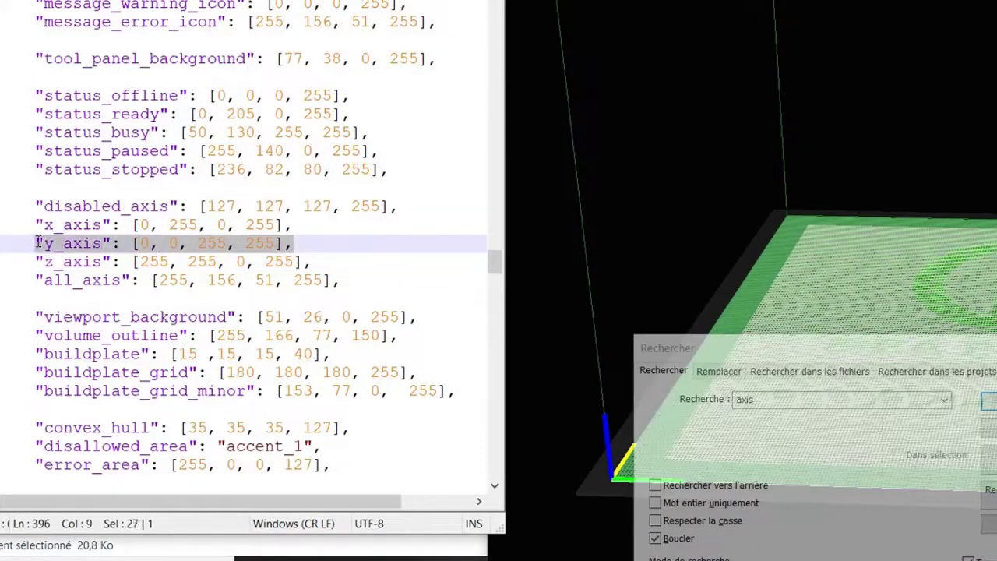
Compare the Cura build-plate axes against the selected z_axis entry in theme.json
click(654, 495)
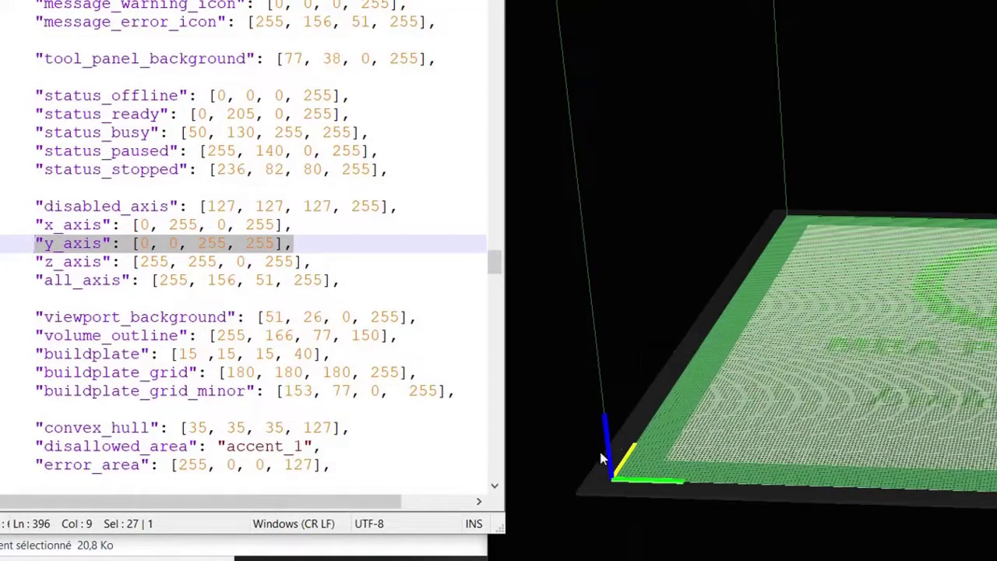
click(316, 262)
drag(310, 262, 36, 262)
click(607, 476)
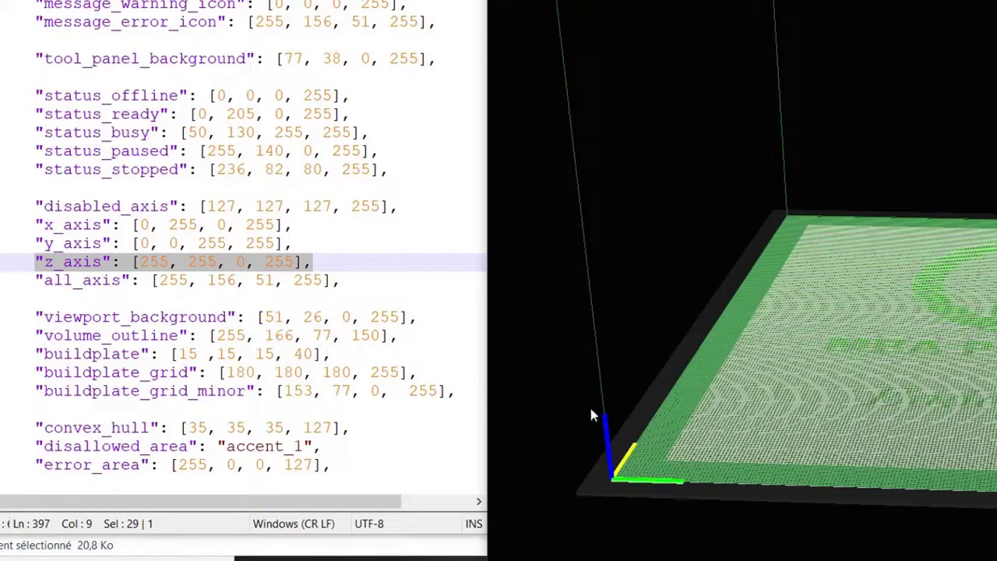
Set the y_axis colour back to yellow [255, 255, 0, 255]
double_click(145, 244)
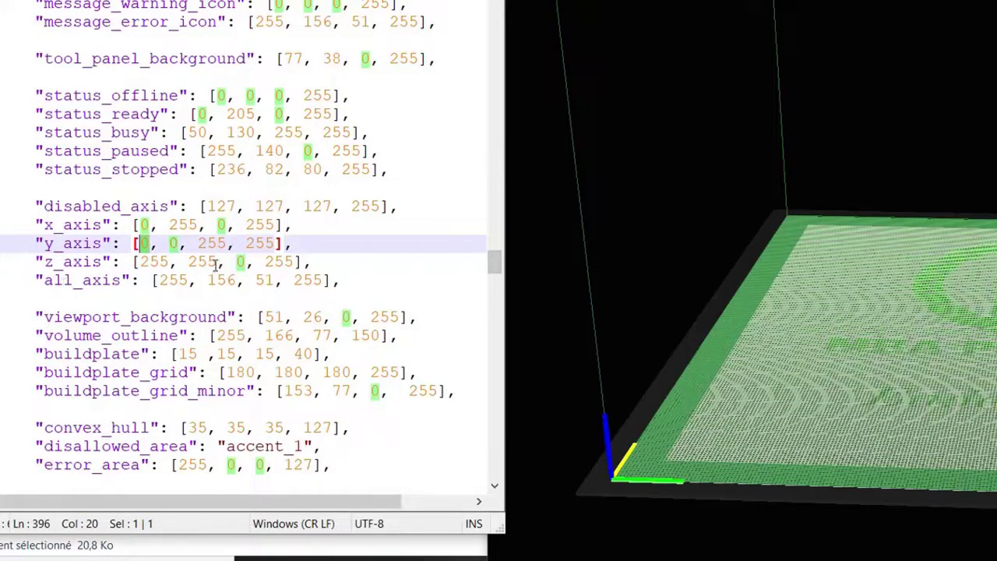
text(255)
double_click(192, 243)
text(255)
click(255, 243)
double_click(255, 243)
text(0)
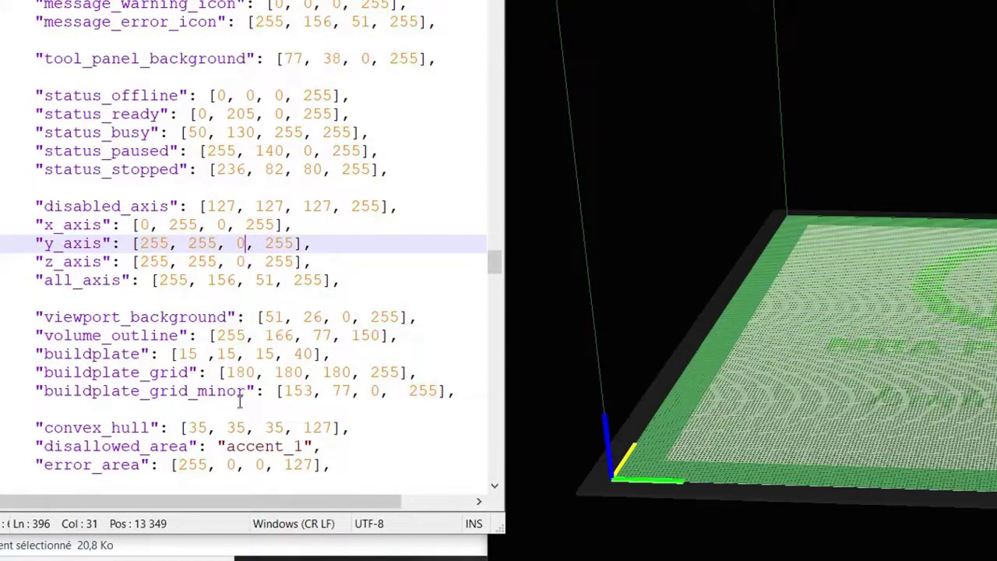
Set the z_axis colour to red [255, 0, 0, 255] and relaunch Cura
click(221, 263)
key(BackSpace)
key(BackSpace)
key(BackSpace)
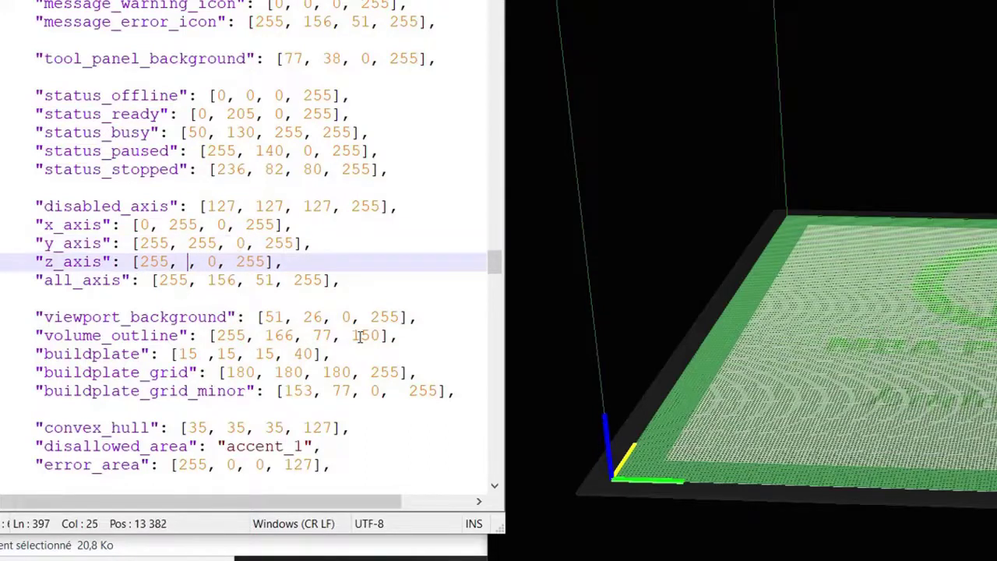
text(0)
key(super)
click(234, 514)
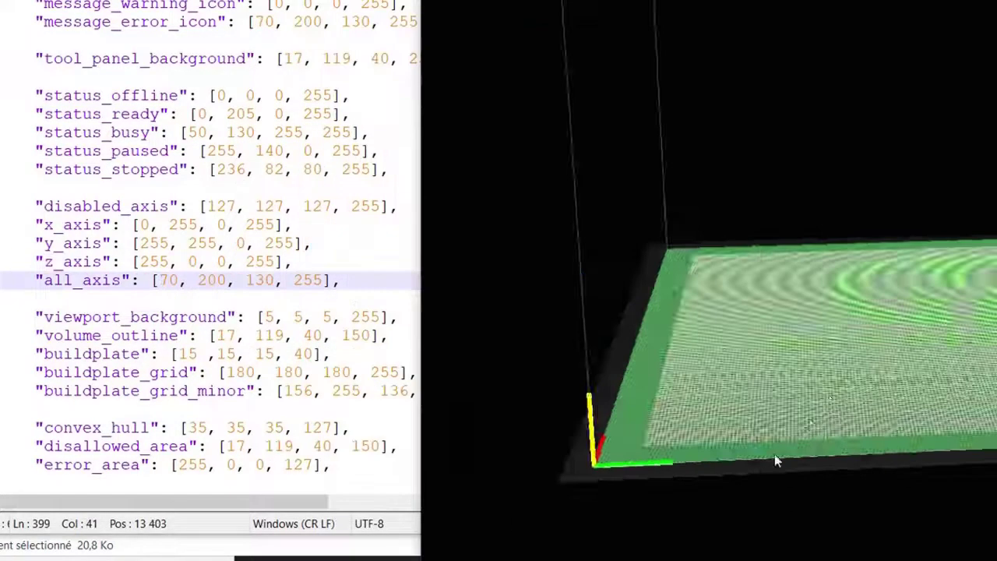
Zoom onto the build plate, then bring forward and reposition the Cura window showing the recoloured axes
scroll(738, 484, up, 5)
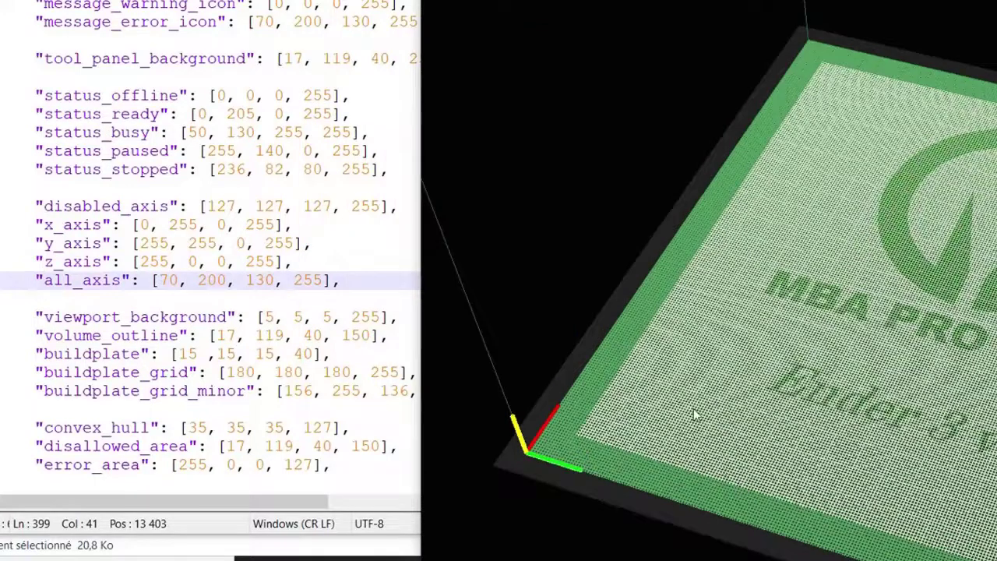
scroll(700, 232, up, 3)
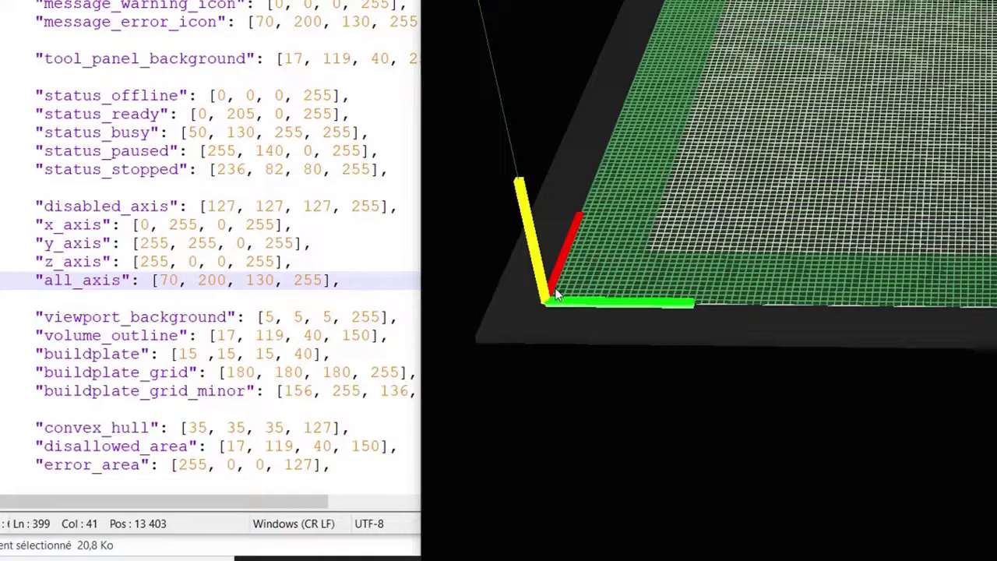
click(226, 250)
drag(226, 249, 148, 244)
click(568, 245)
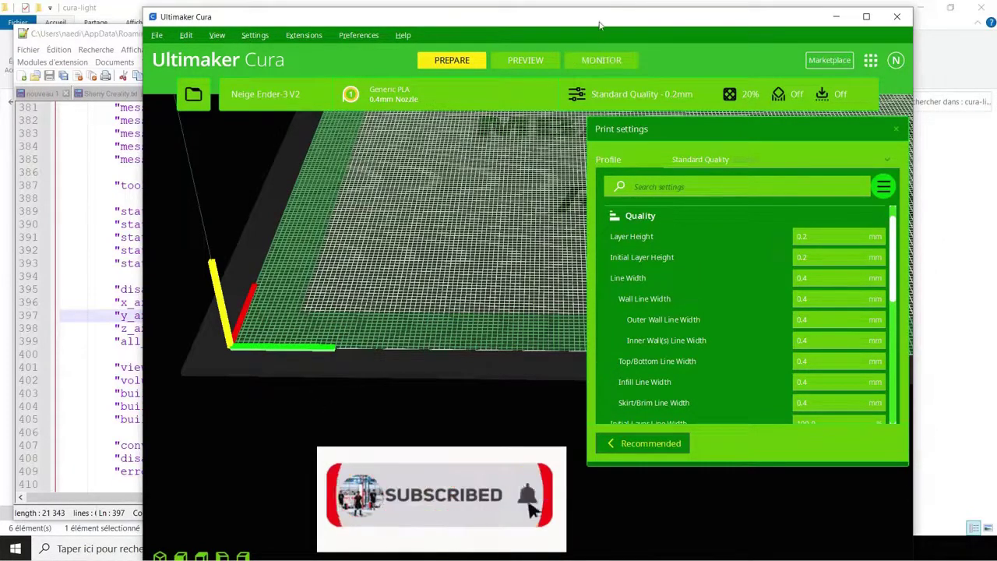
drag(599, 24, 605, 17)
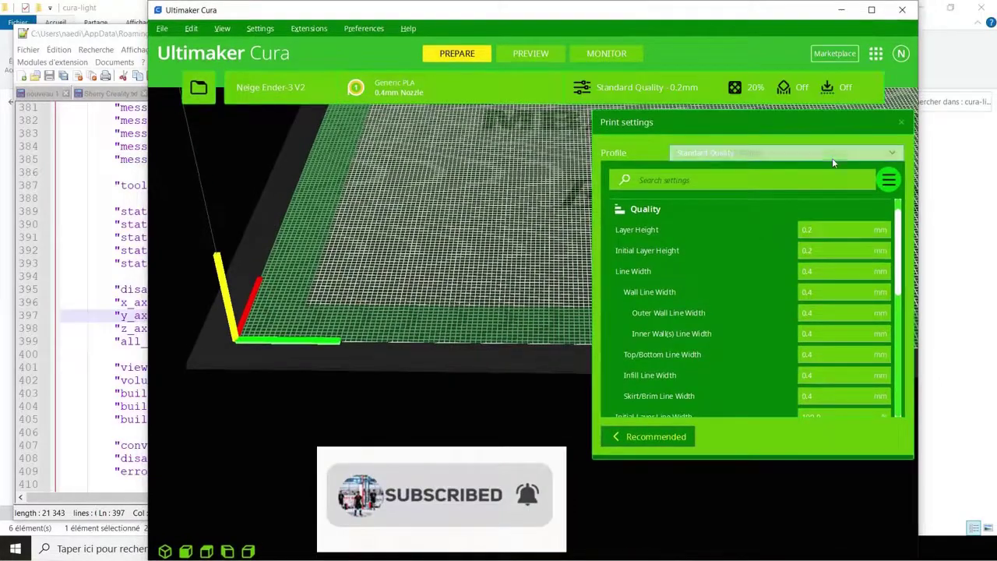